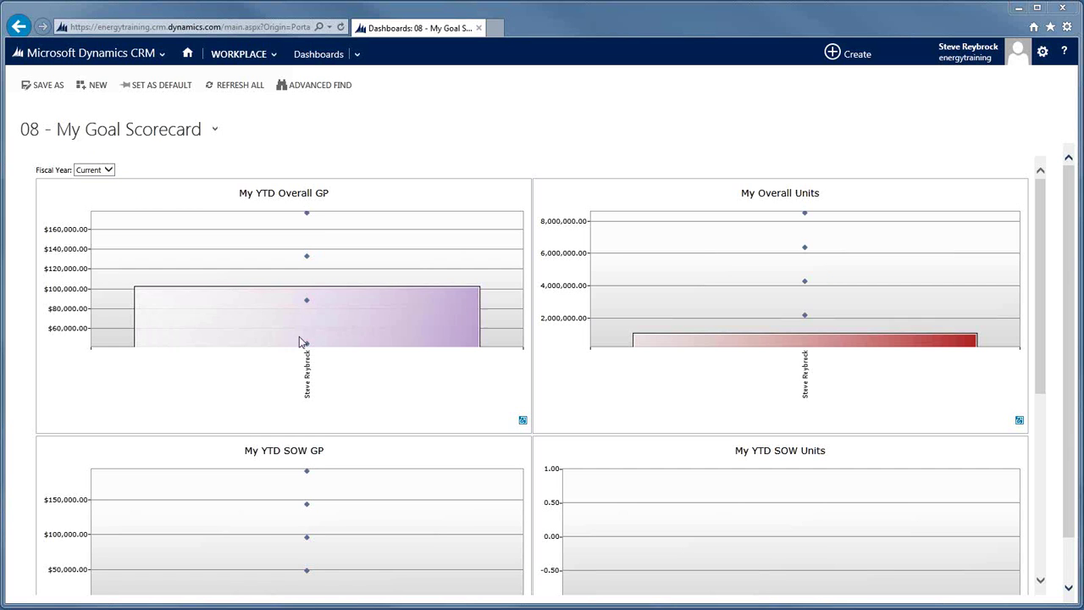
pyautogui.moveTo(307, 349)
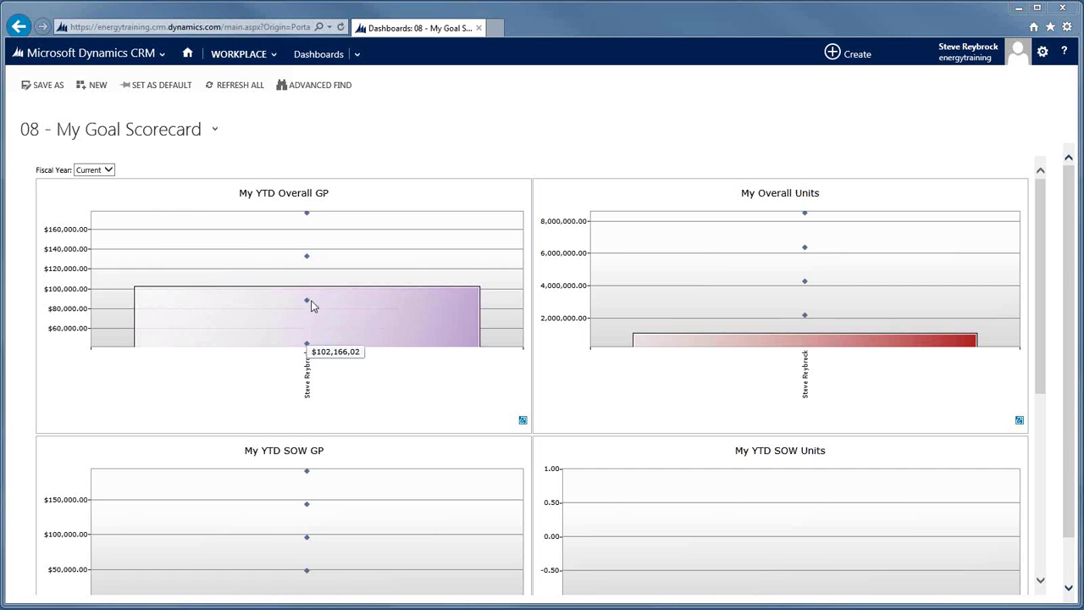
pyautogui.moveTo(309, 305)
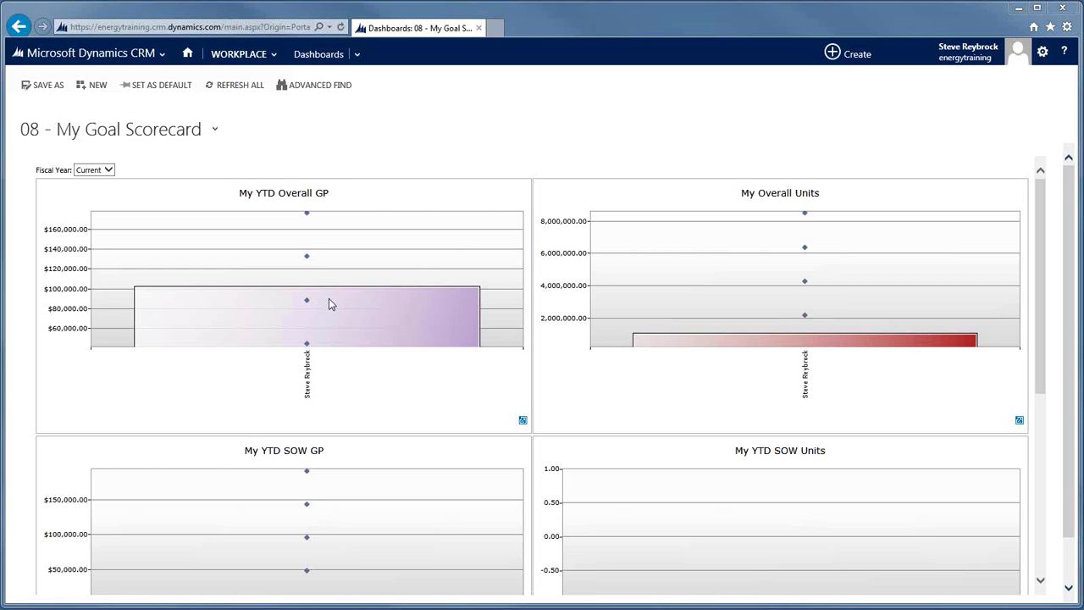
# Drill the My YTD Overall GP chart down by department, then into Lubricants by product segment.
pyautogui.click(286, 322)
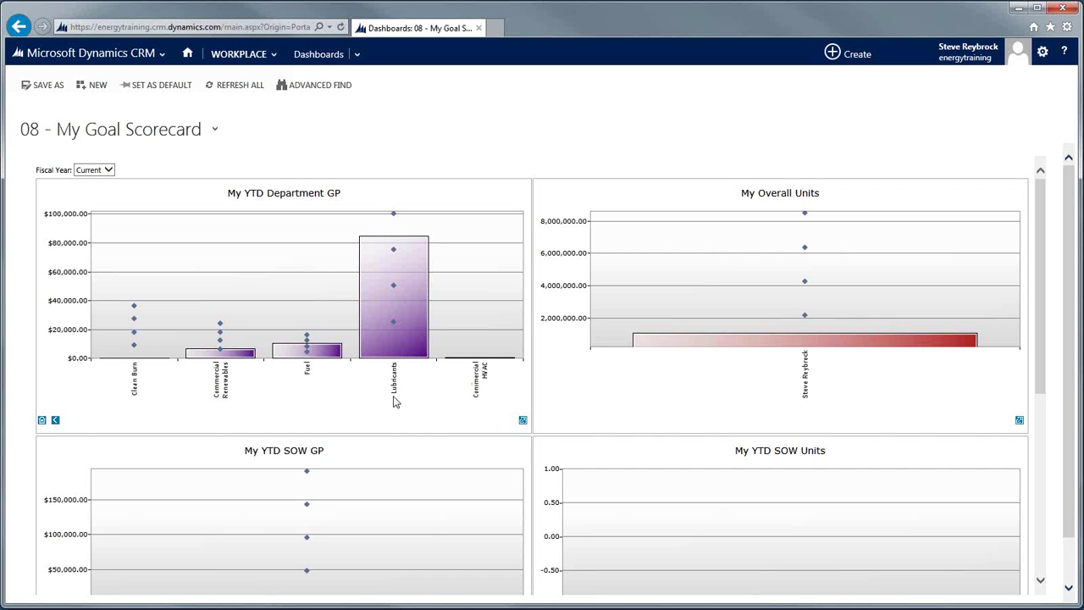
pyautogui.moveTo(415, 294)
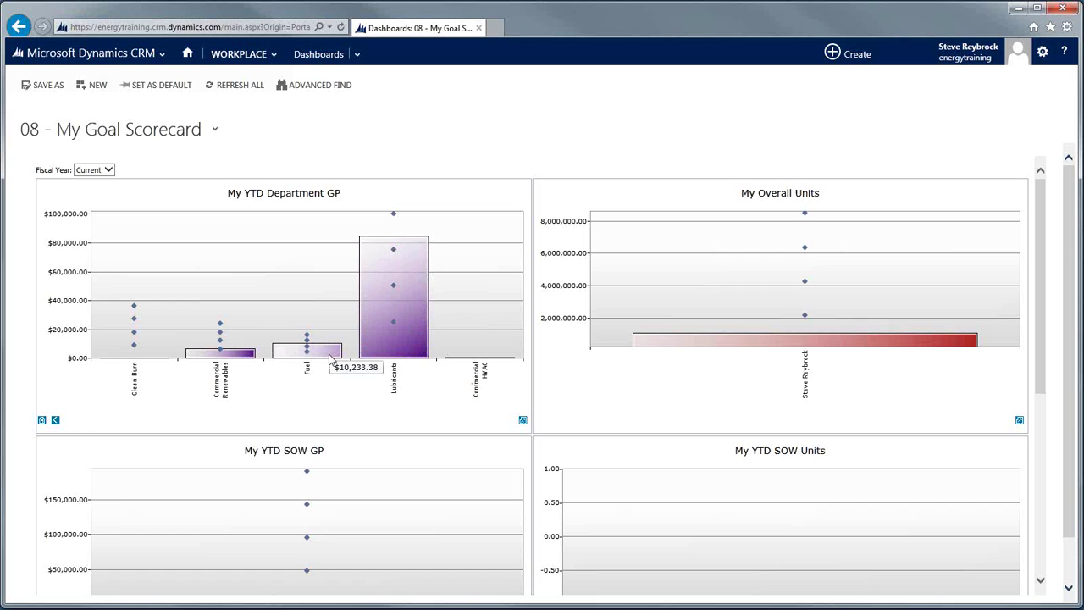
pyautogui.moveTo(248, 356)
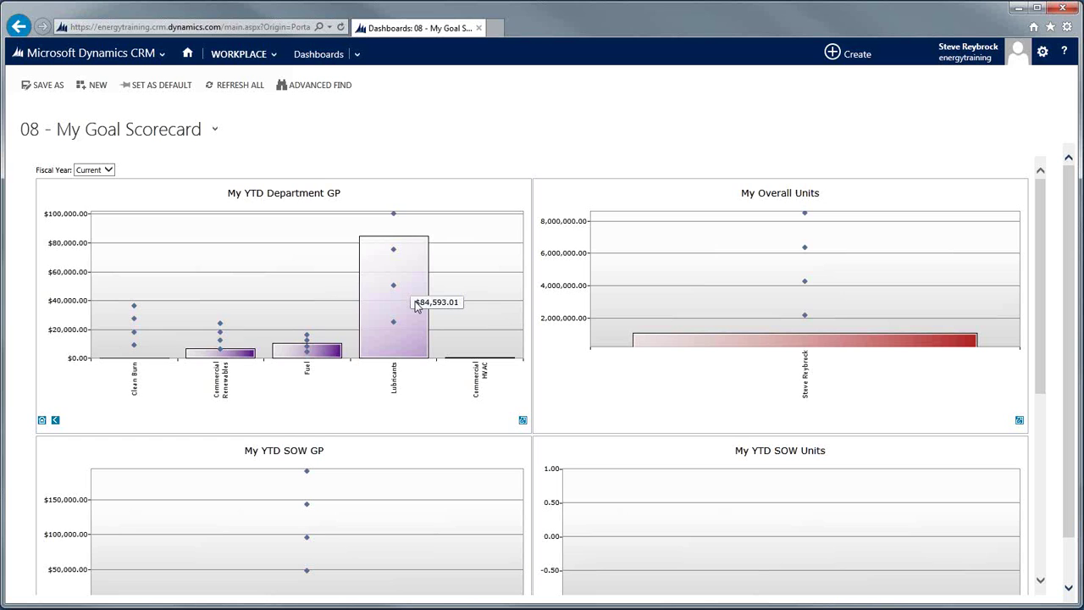
pyautogui.click(416, 307)
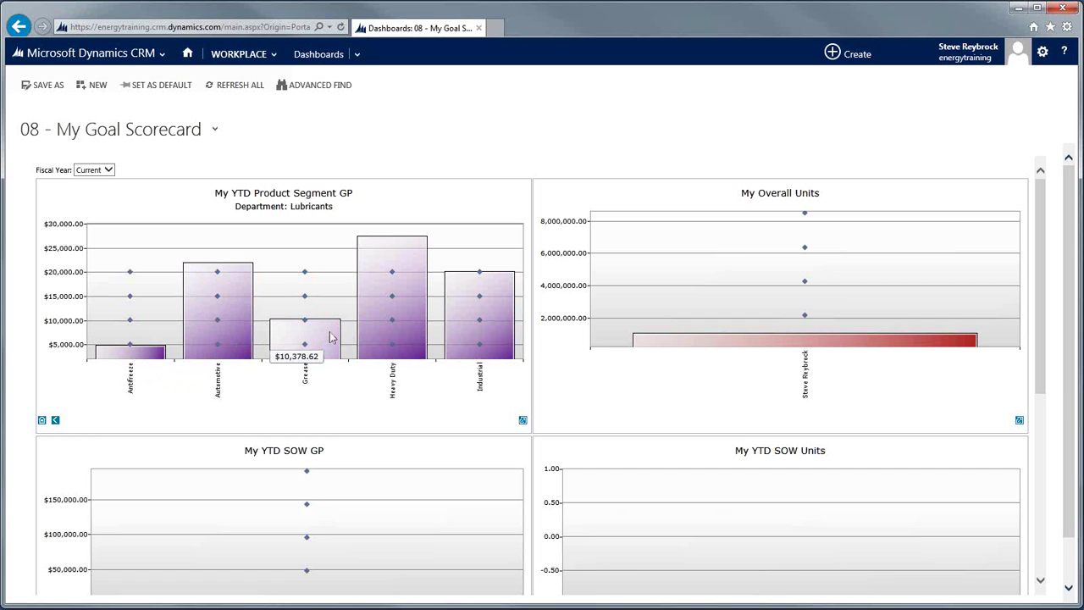
pyautogui.moveTo(482, 327)
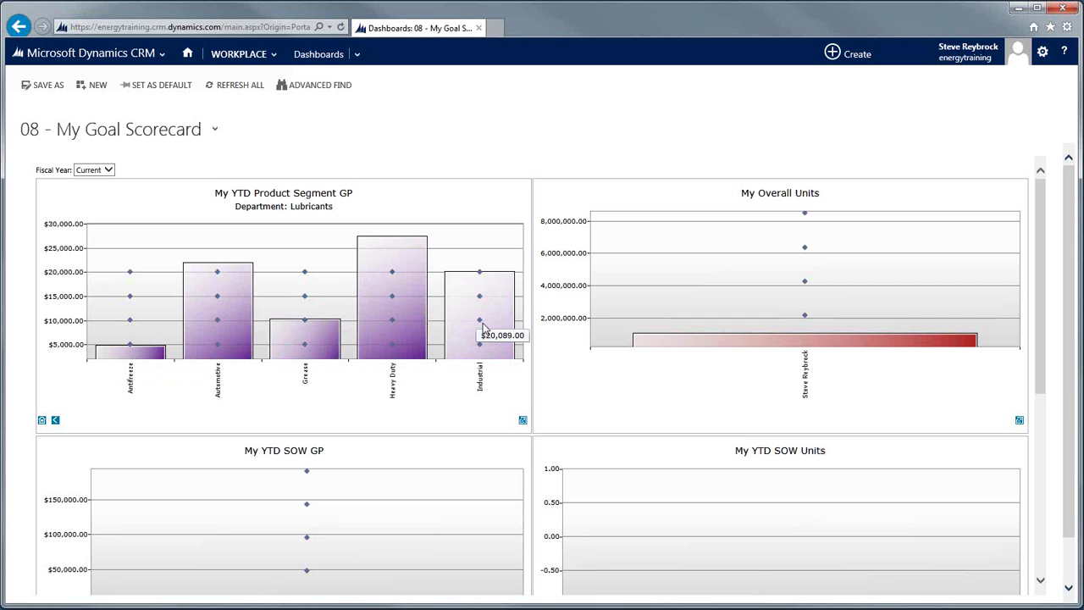
pyautogui.moveTo(310, 330)
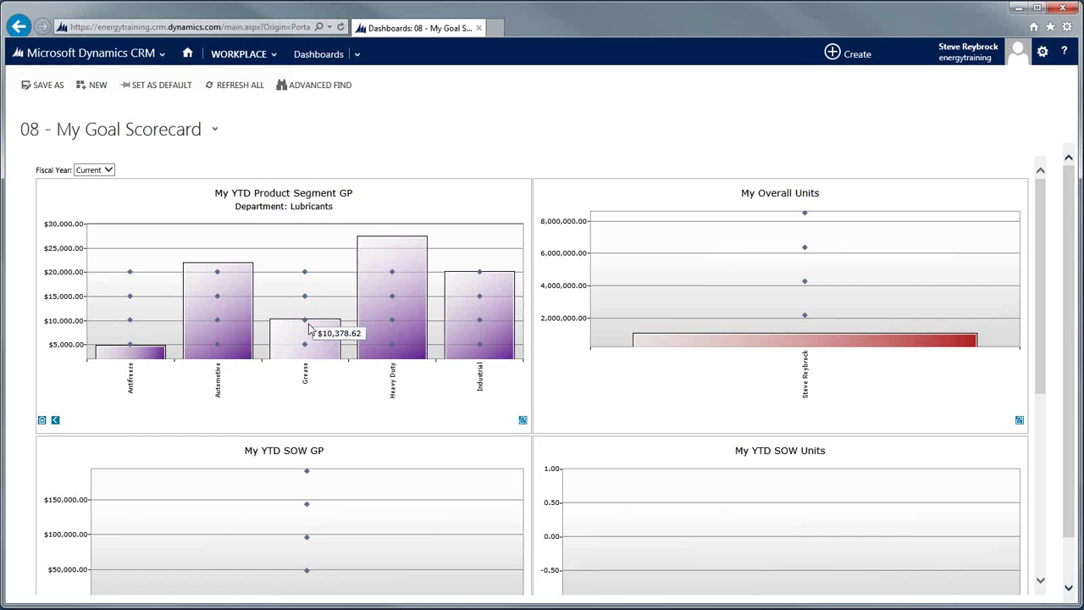
pyautogui.moveTo(151, 359)
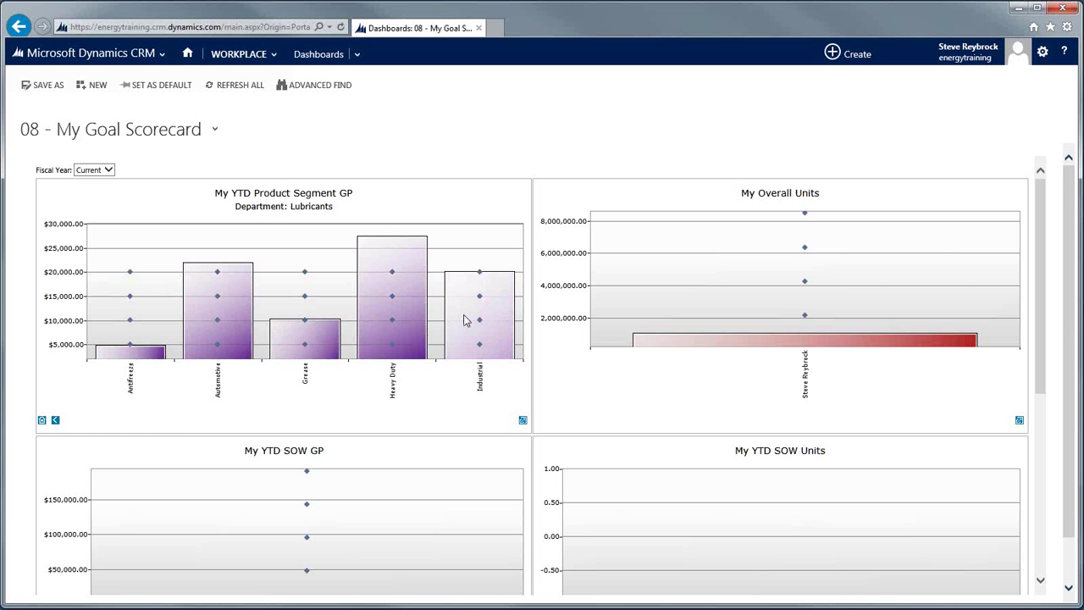
# Switch the dashboard to 98 - Territory Management.
pyautogui.click(215, 132)
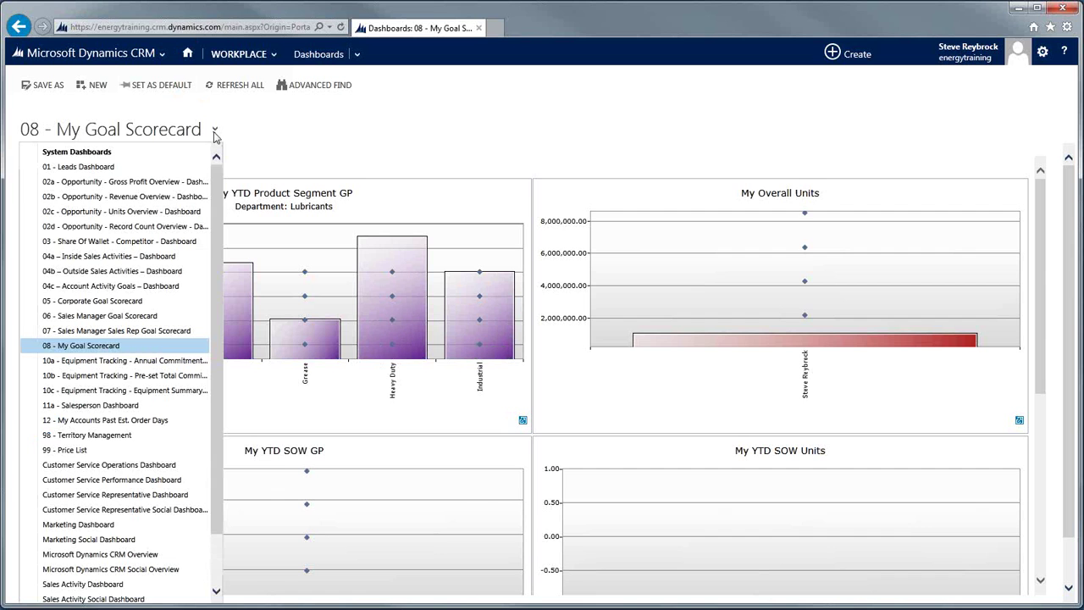
pyautogui.click(87, 435)
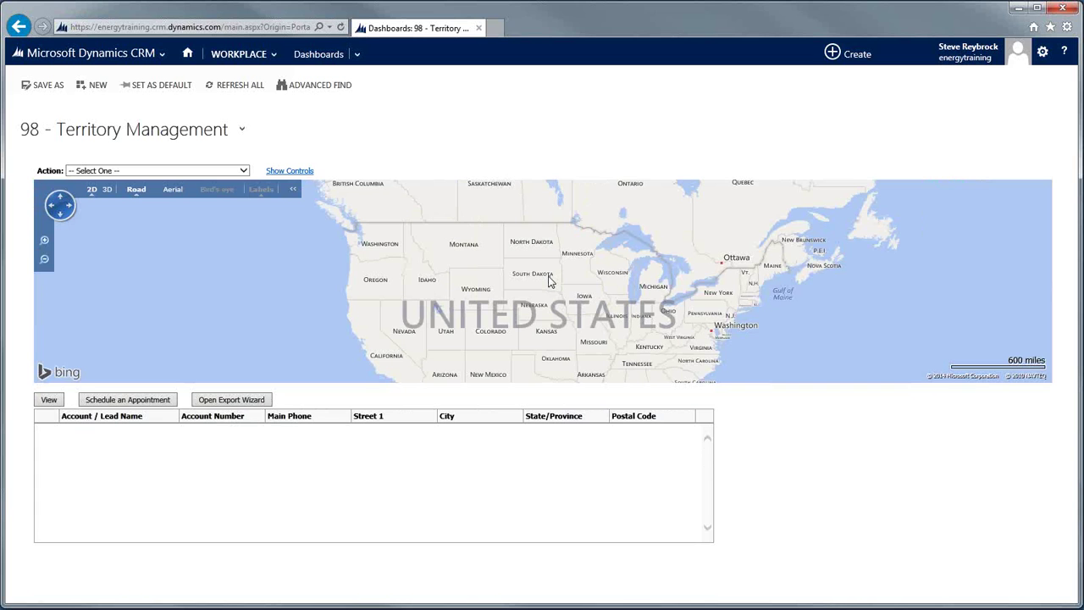
# Map accounts and leads within a radius of an account, searching 'fairview' and picking Fairview Manufacturing.
pyautogui.click(243, 171)
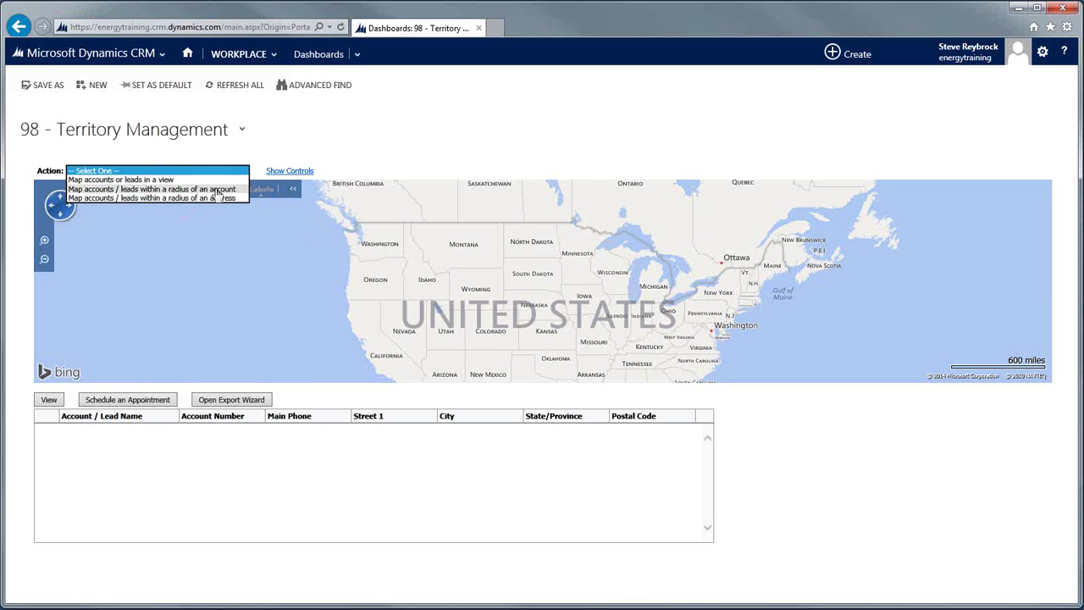
pyautogui.click(146, 190)
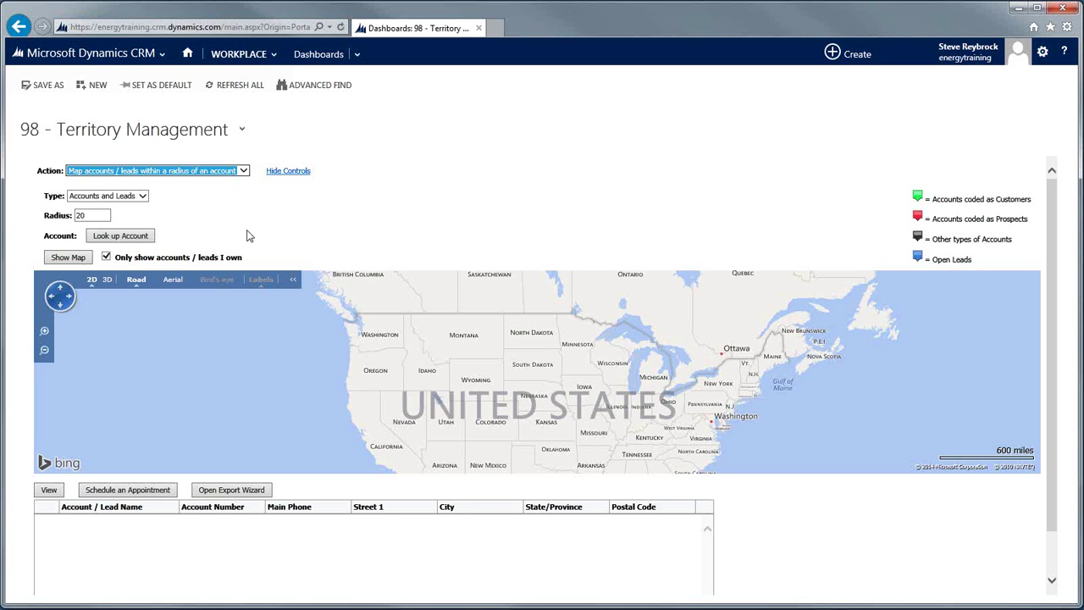
pyautogui.click(110, 238)
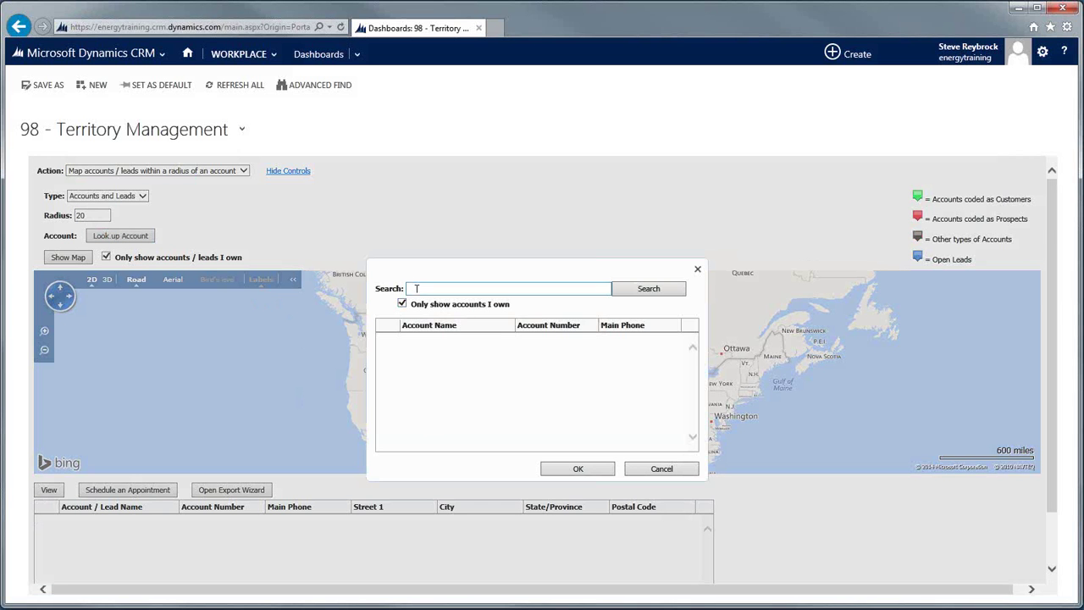
pyautogui.click(439, 289)
pyautogui.write('fairview')
pyautogui.click(648, 289)
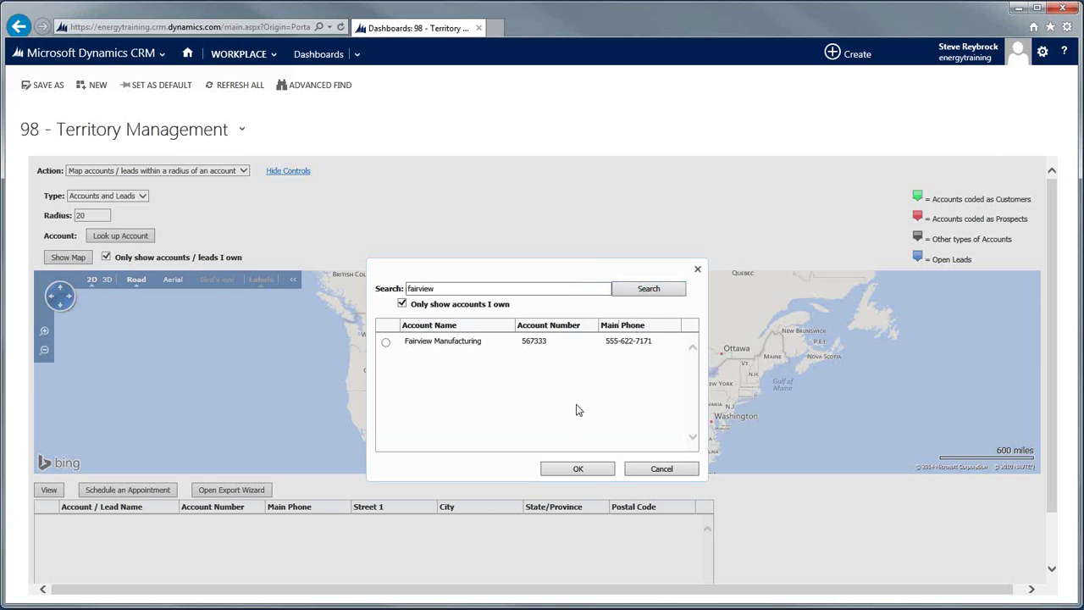
pyautogui.click(387, 341)
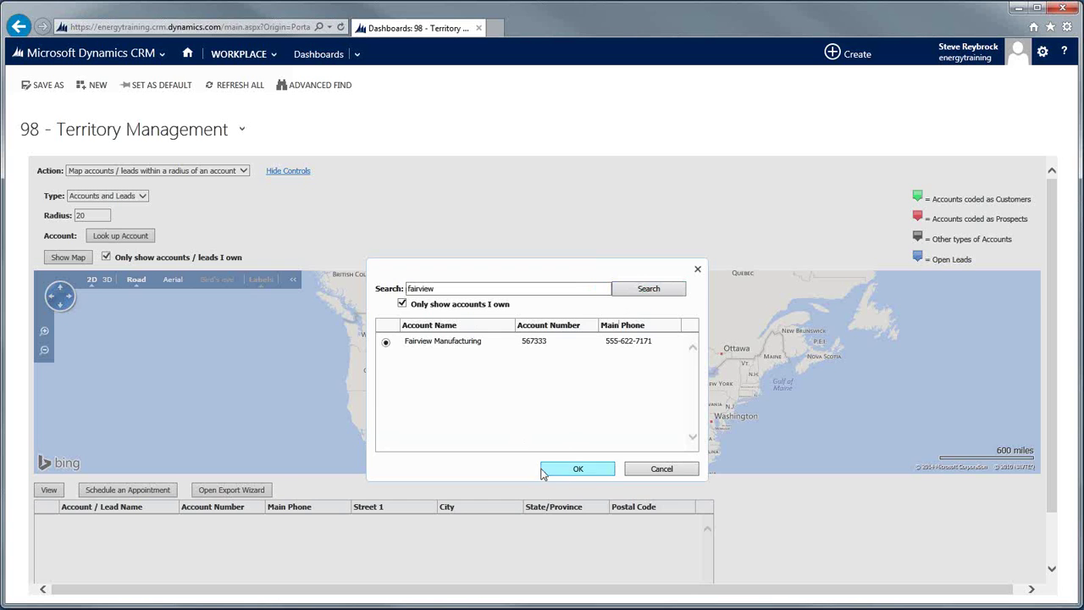
# Confirm Fairview Manufacturing as the centre account and view its map pin details.
pyautogui.click(578, 469)
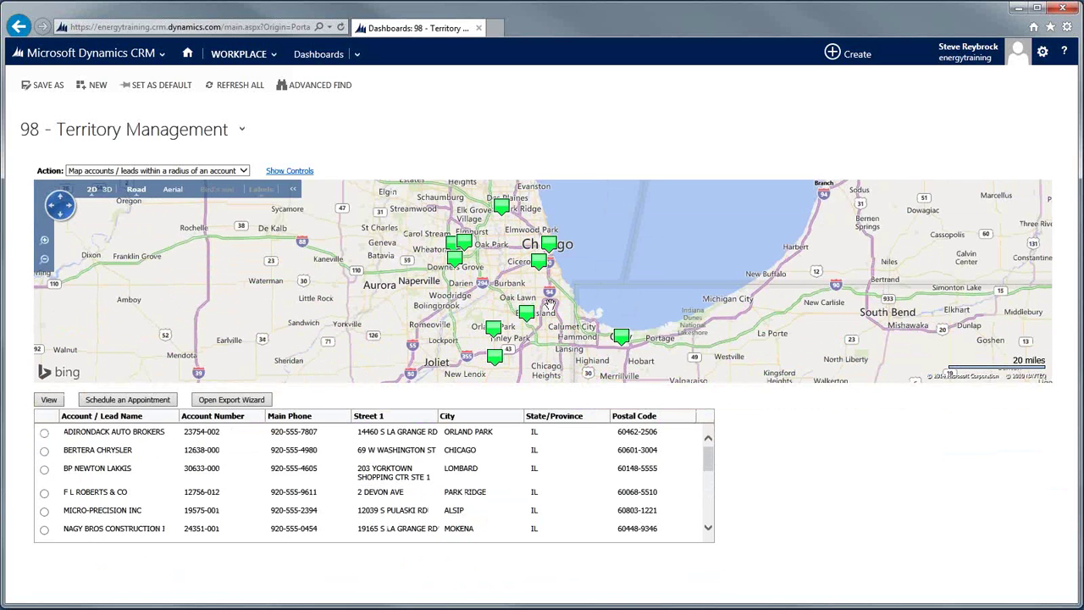
pyautogui.click(538, 264)
pyautogui.moveTo(459, 247)
pyautogui.click(241, 171)
# Map accounts and leads around the address Green Bay, WI and inspect the Bird Rock Solutions pin.
pyautogui.click(231, 180)
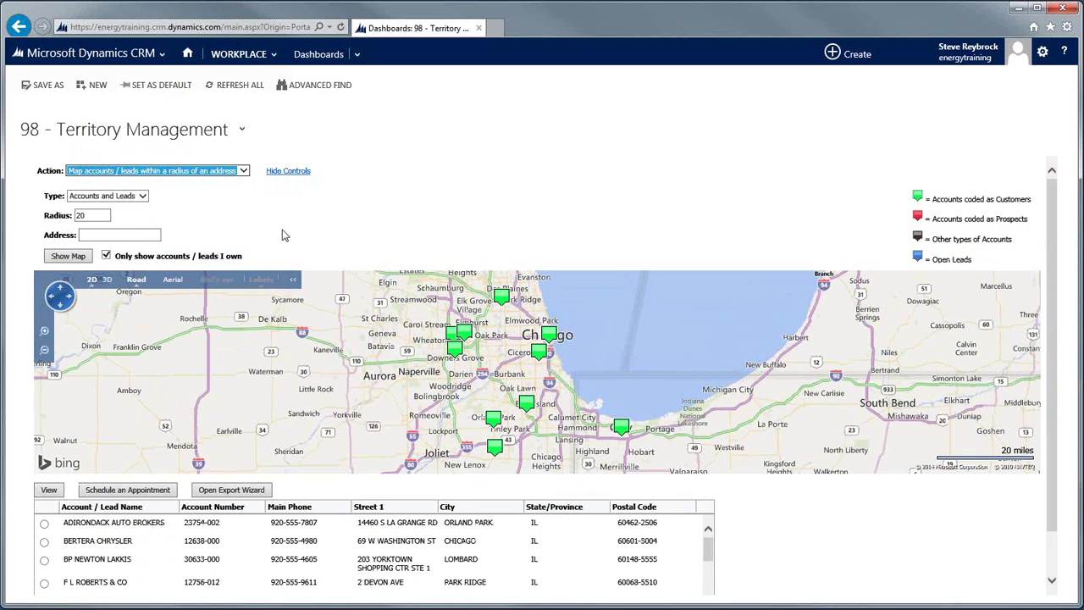
pyautogui.click(104, 234)
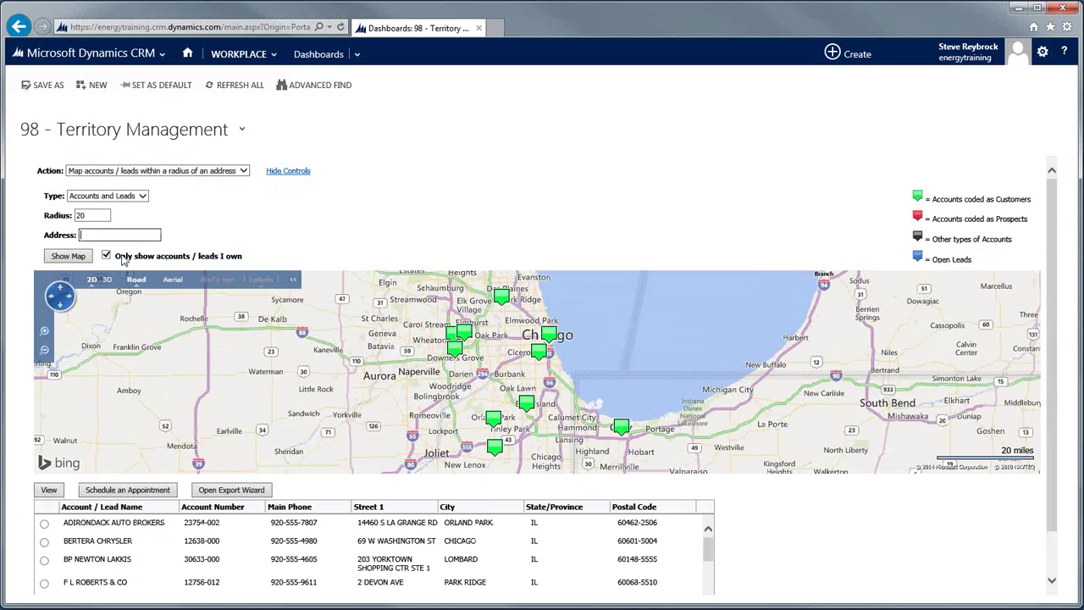
pyautogui.write('Green ')
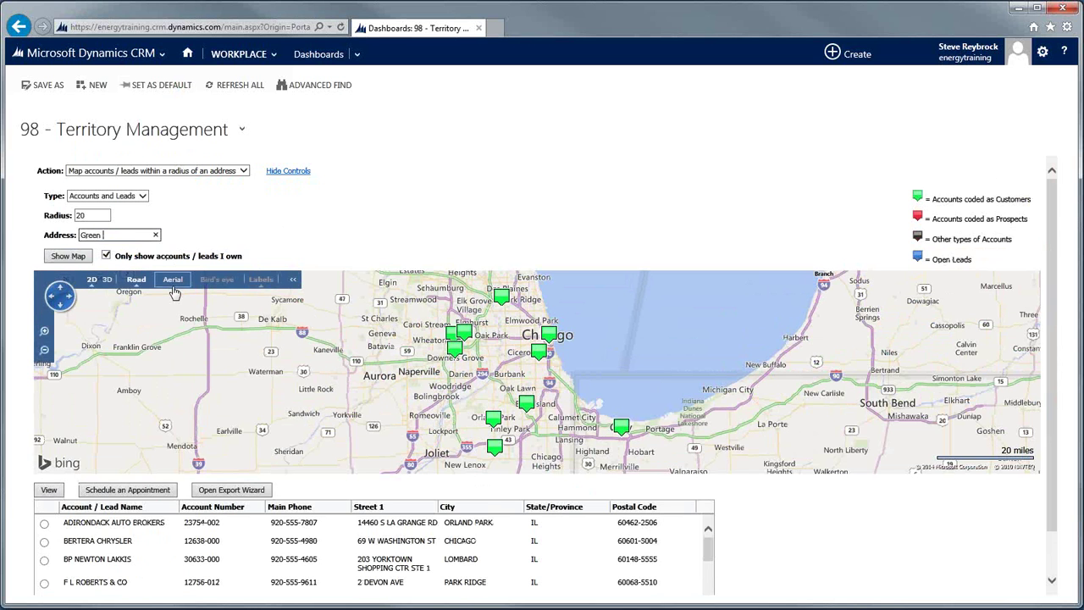
pyautogui.write('Bay, WI')
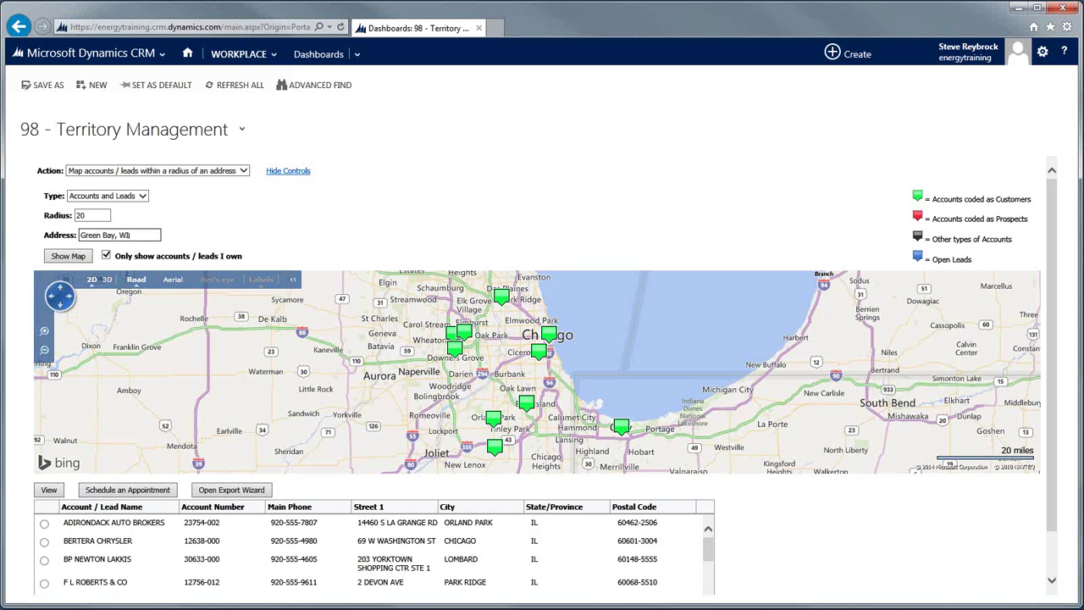
pyautogui.click(71, 258)
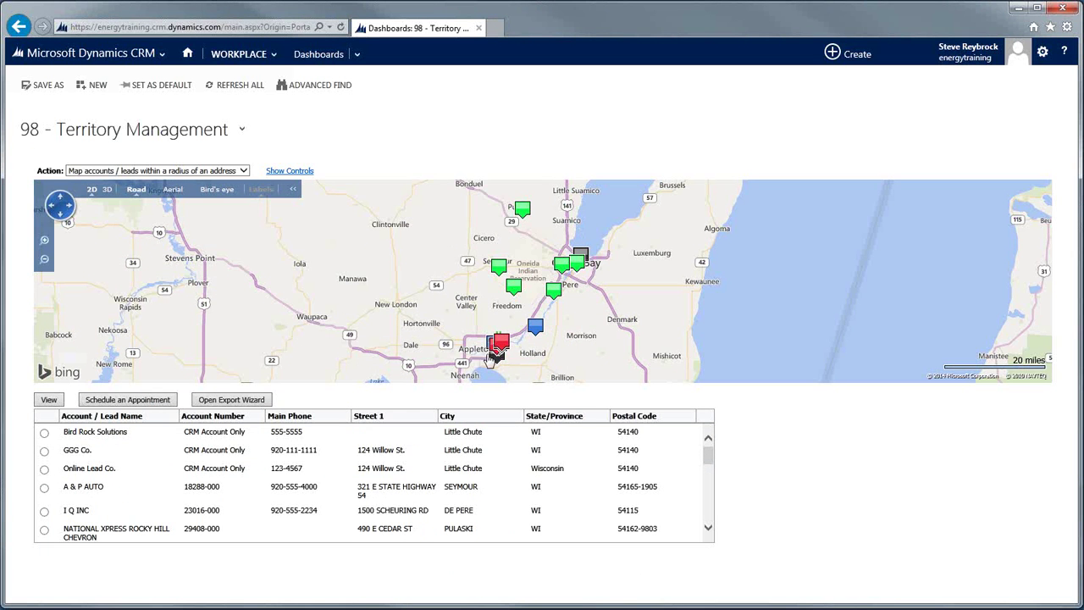
pyautogui.click(496, 352)
pyautogui.moveTo(511, 354)
# Start a new Lead from the Create menu's quick-create tiles.
pyautogui.click(832, 56)
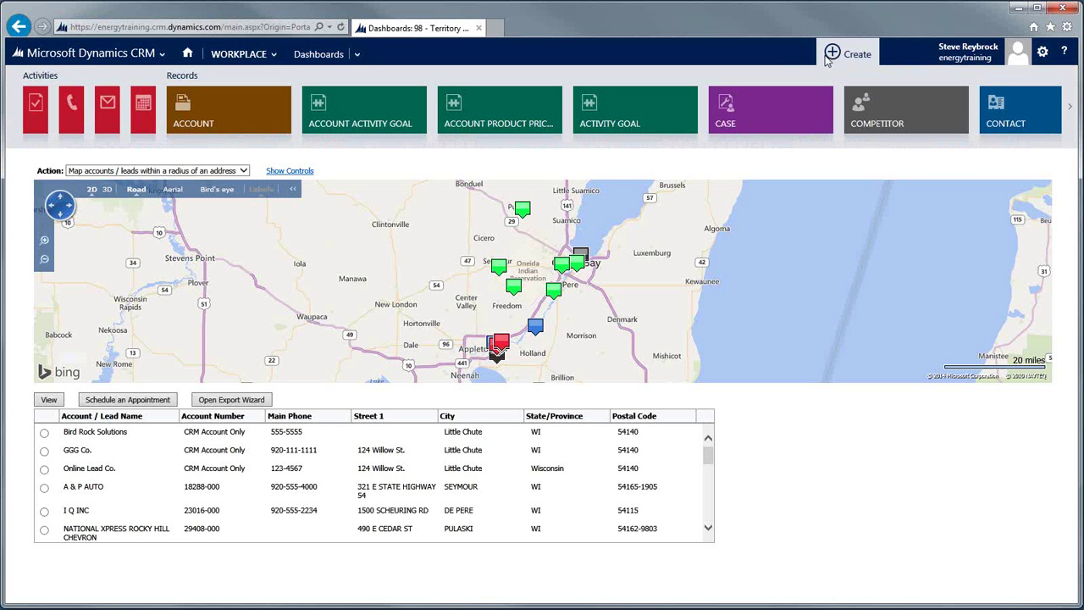
pyautogui.scroll(-5, 787, 126)
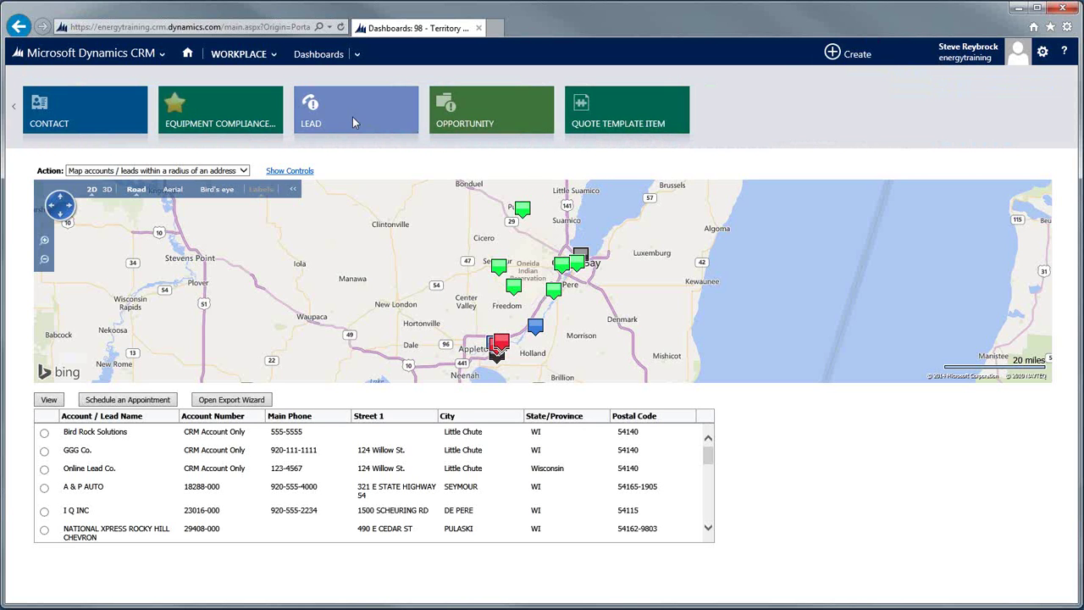
pyautogui.click(353, 123)
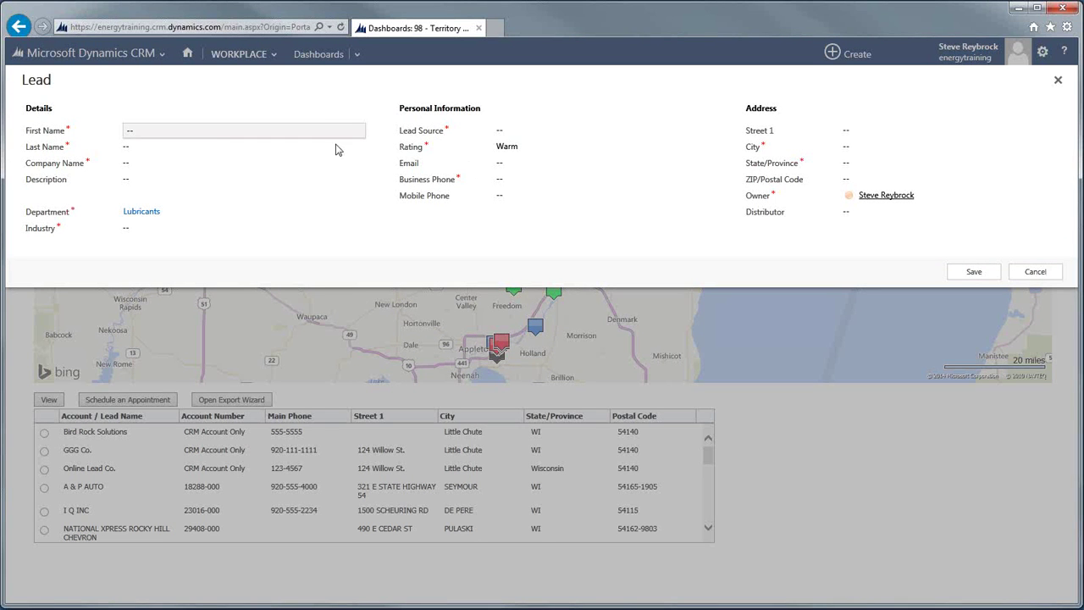
# Enter the lead's first and last name, company Ledgeview Partners, and description 'Interested in antifreeze'.
pyautogui.click(194, 131)
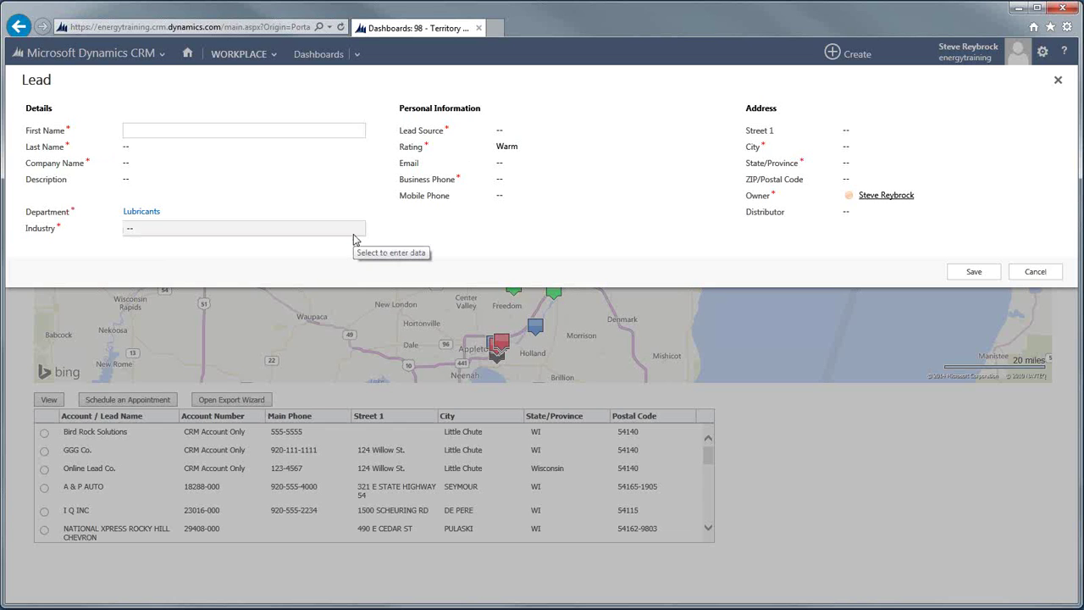
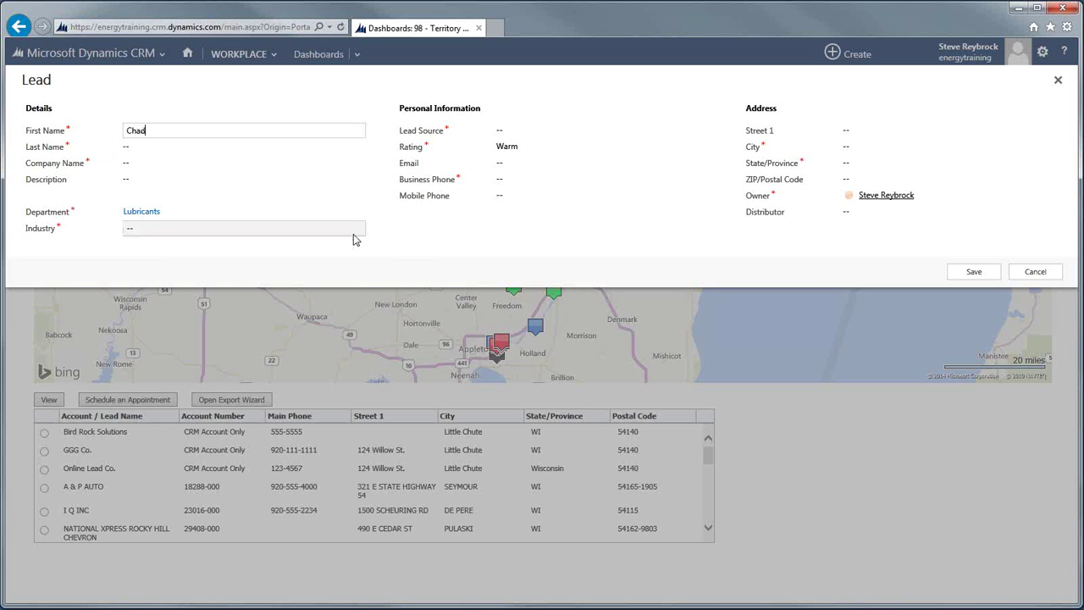
pyautogui.press('Tab')
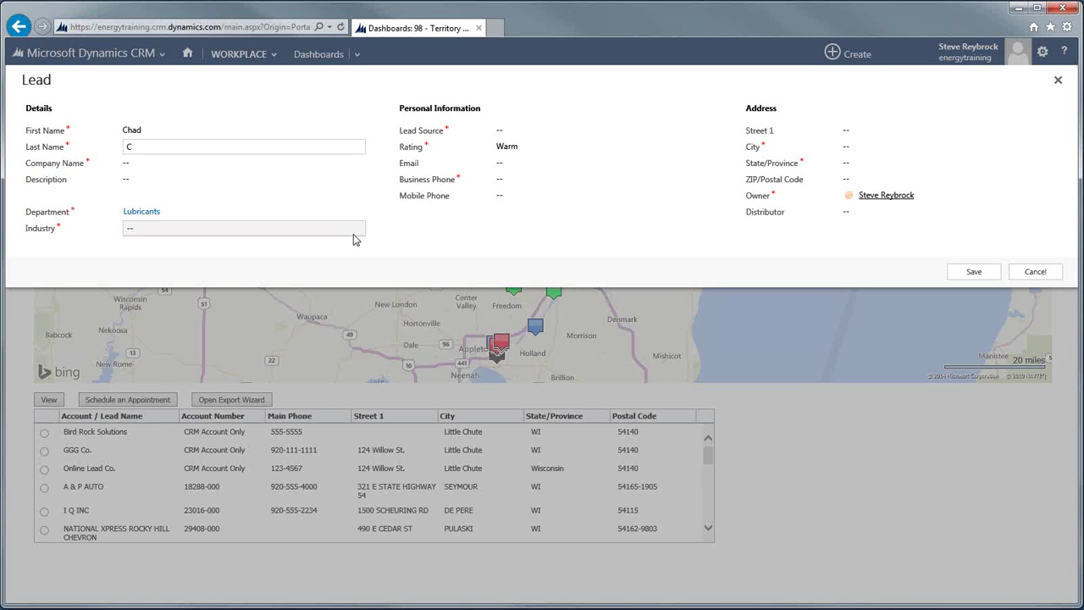
pyautogui.press('Tab')
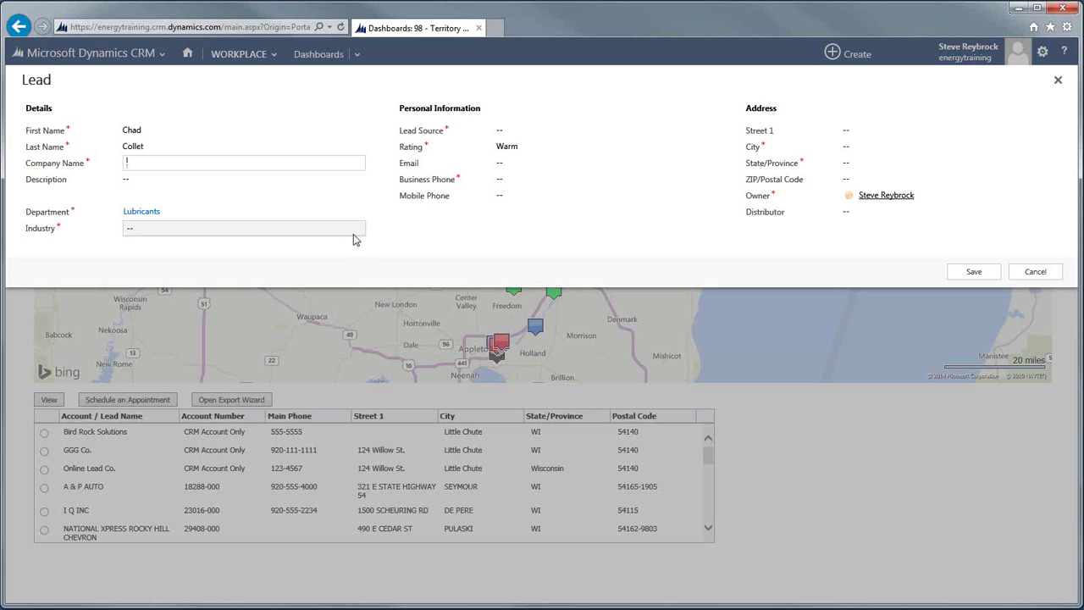
pyautogui.write('Ledgeview Partners')
pyautogui.press('Tab')
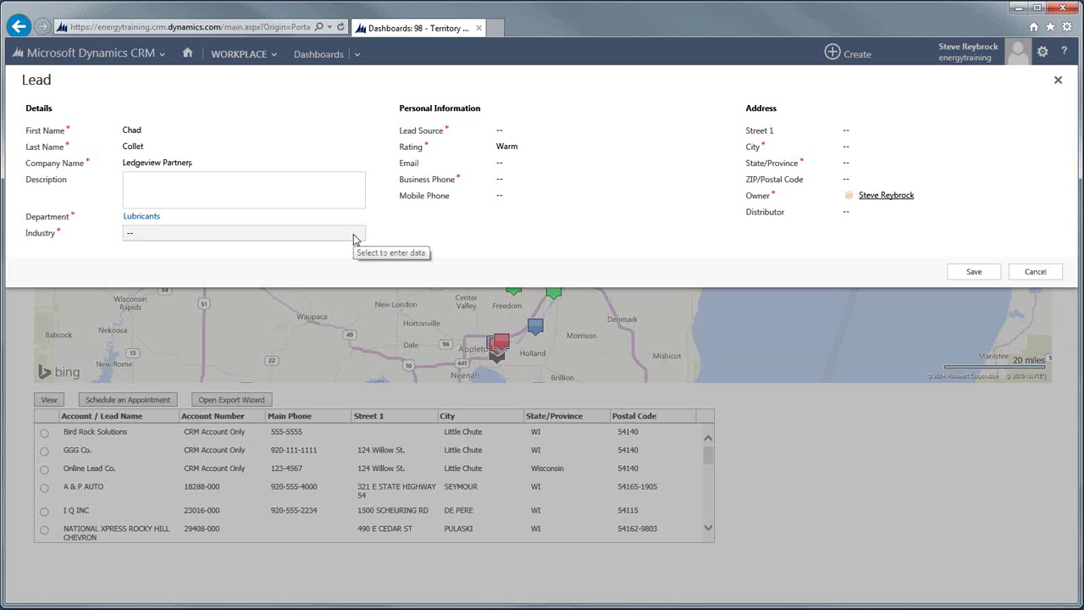
pyautogui.write('In')
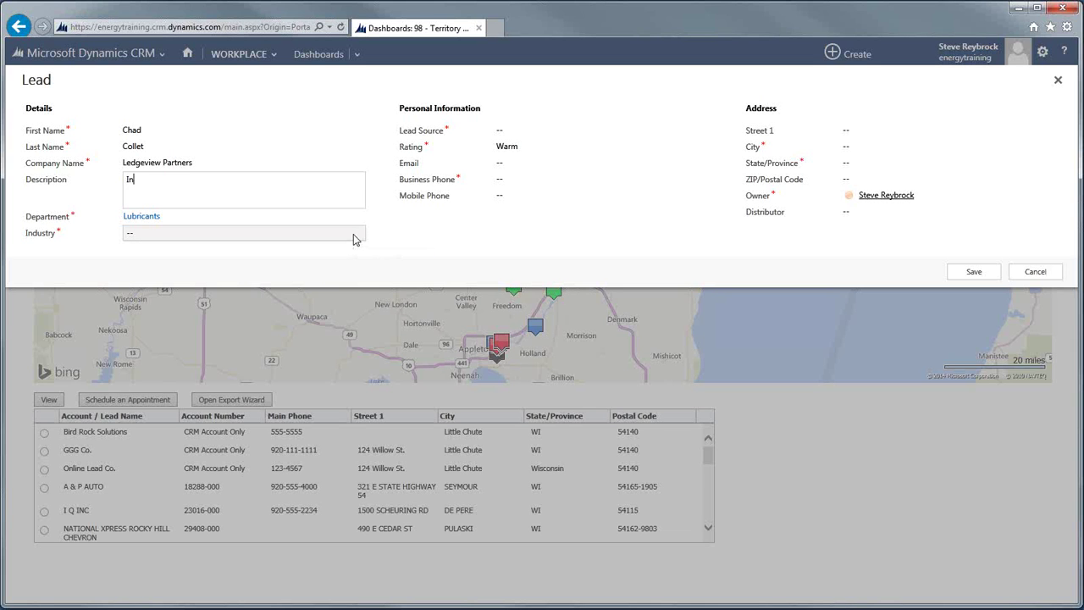
pyautogui.write('terested in antifreeze')
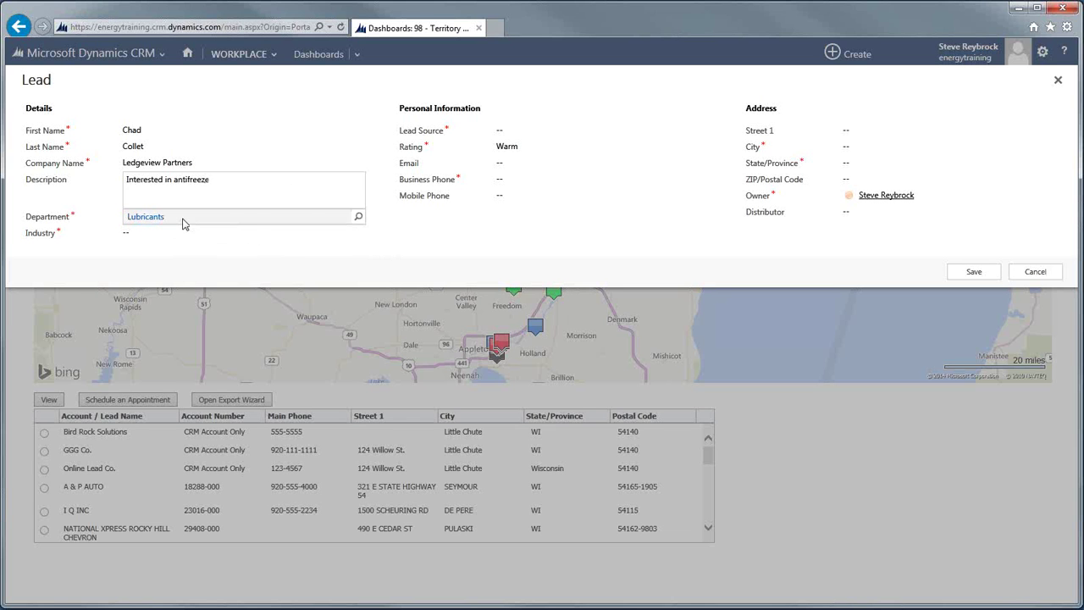
# Leave the department unchanged, and set Industry to Race Fuels and Lead Source to Internet Marketing.
pyautogui.click(358, 220)
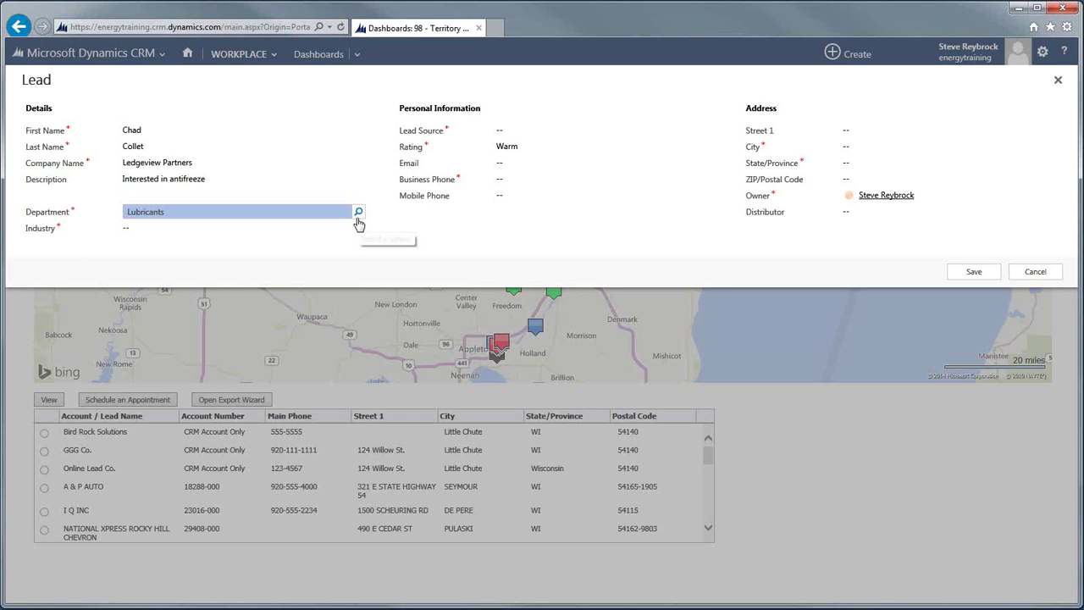
pyautogui.click(358, 219)
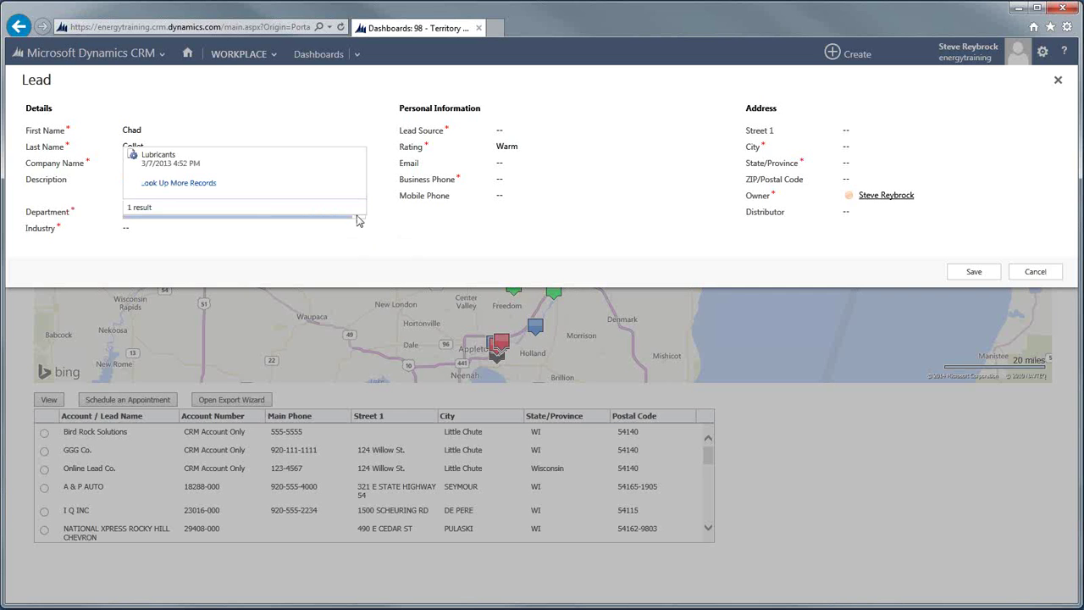
pyautogui.click(203, 195)
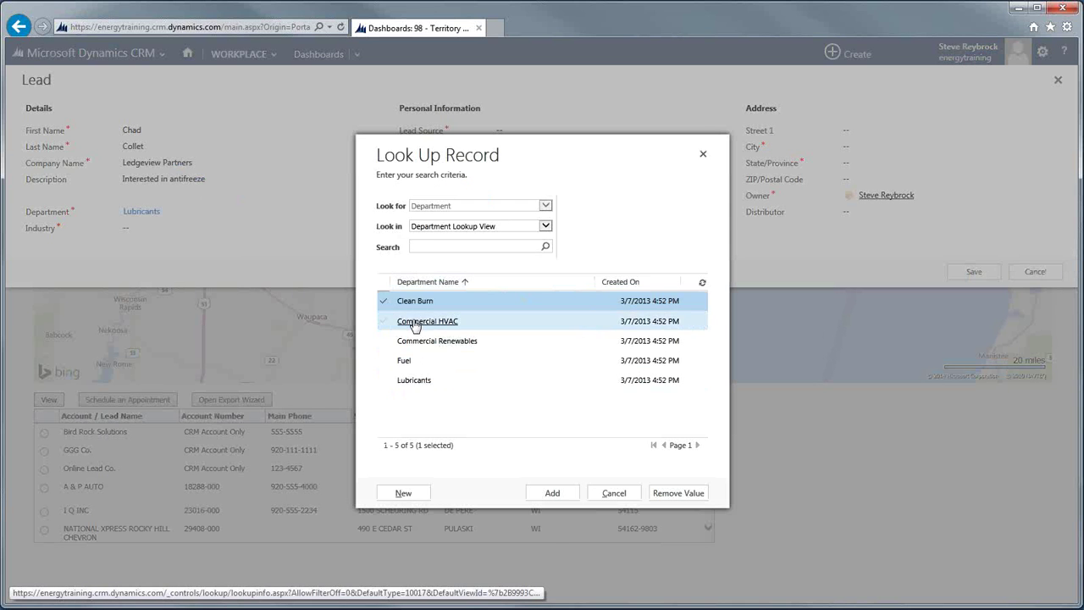
pyautogui.click(614, 493)
pyautogui.click(178, 229)
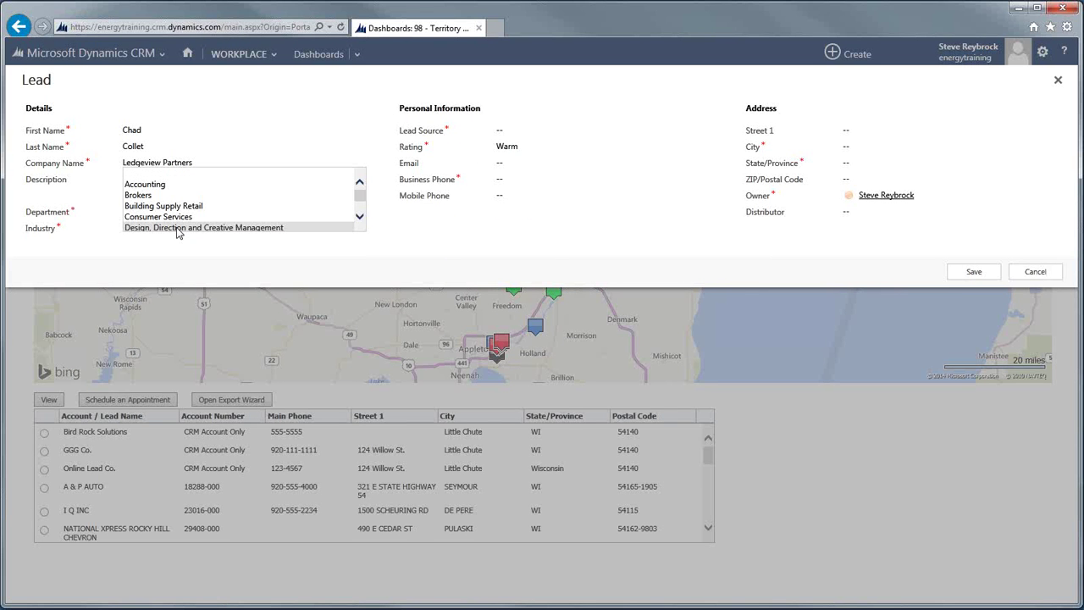
pyautogui.scroll(-5, 234, 213)
pyautogui.scroll(-5, 235, 212)
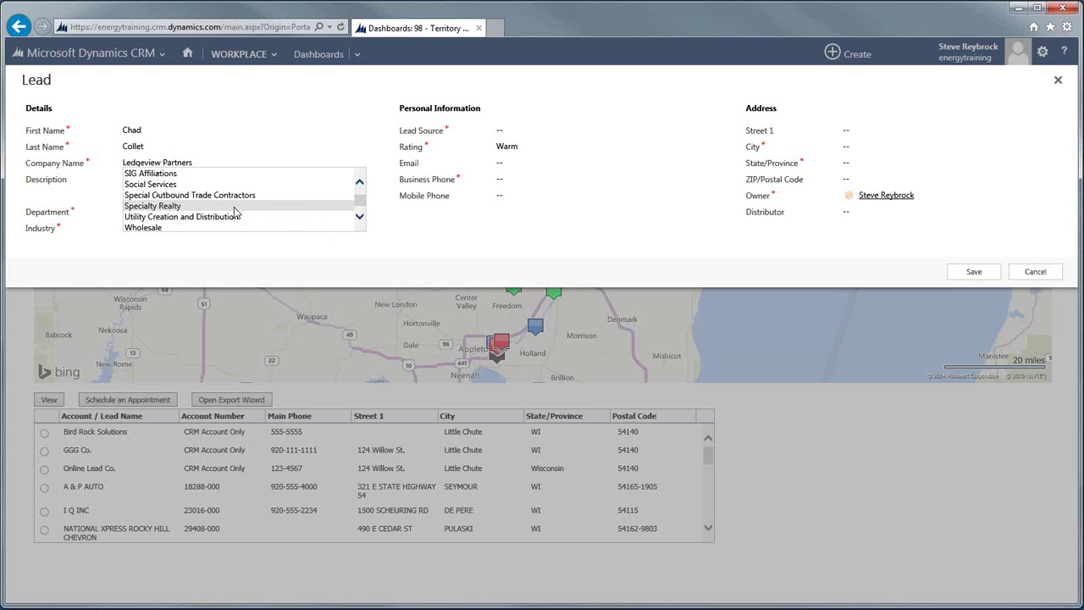
pyautogui.scroll(-2, 220, 222)
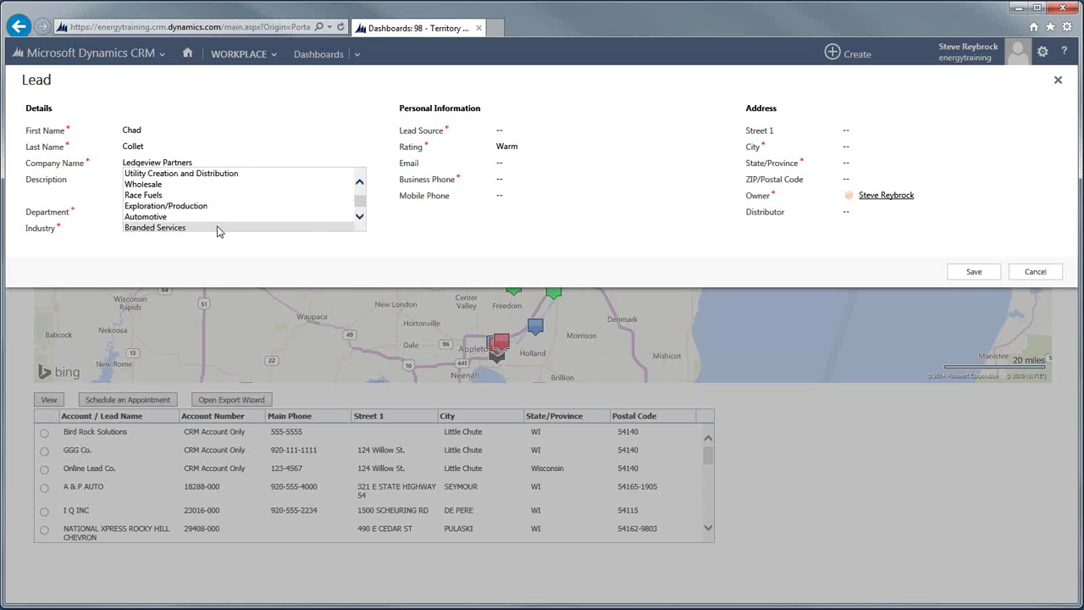
pyautogui.click(177, 196)
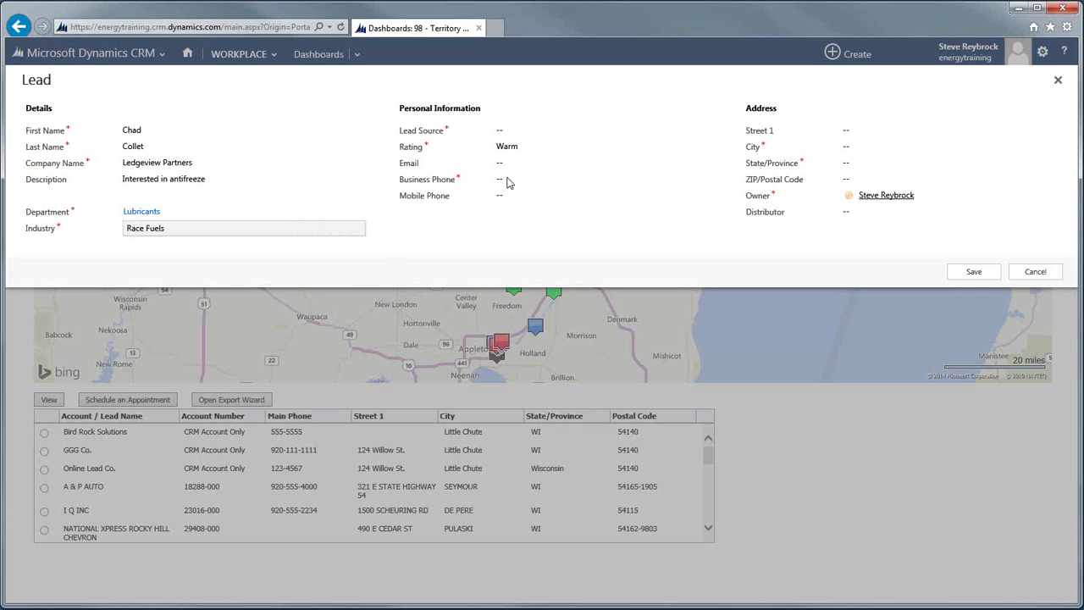
pyautogui.click(535, 134)
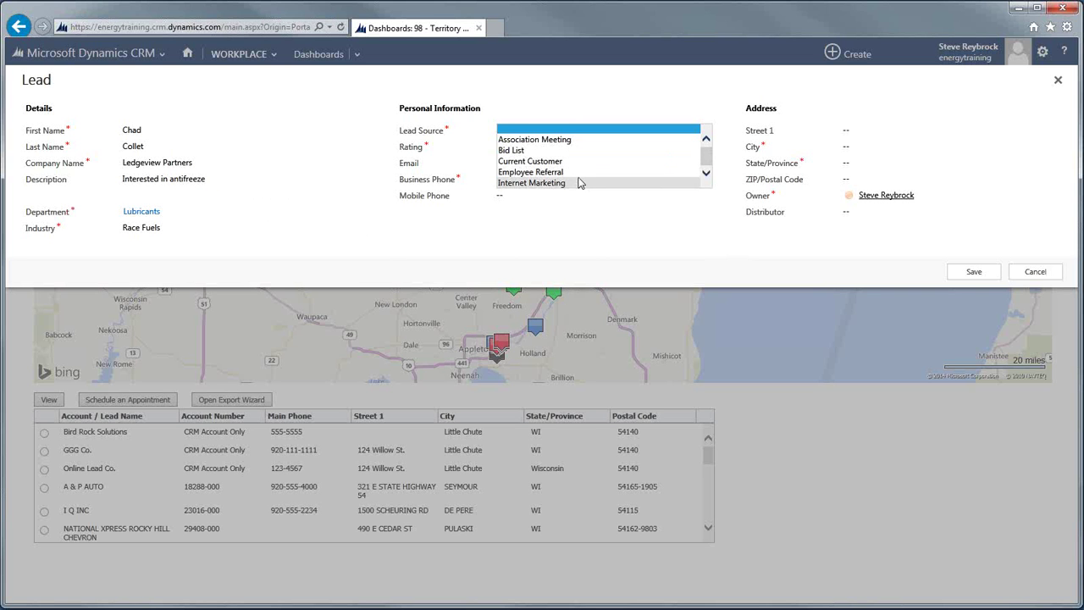
pyautogui.click(579, 184)
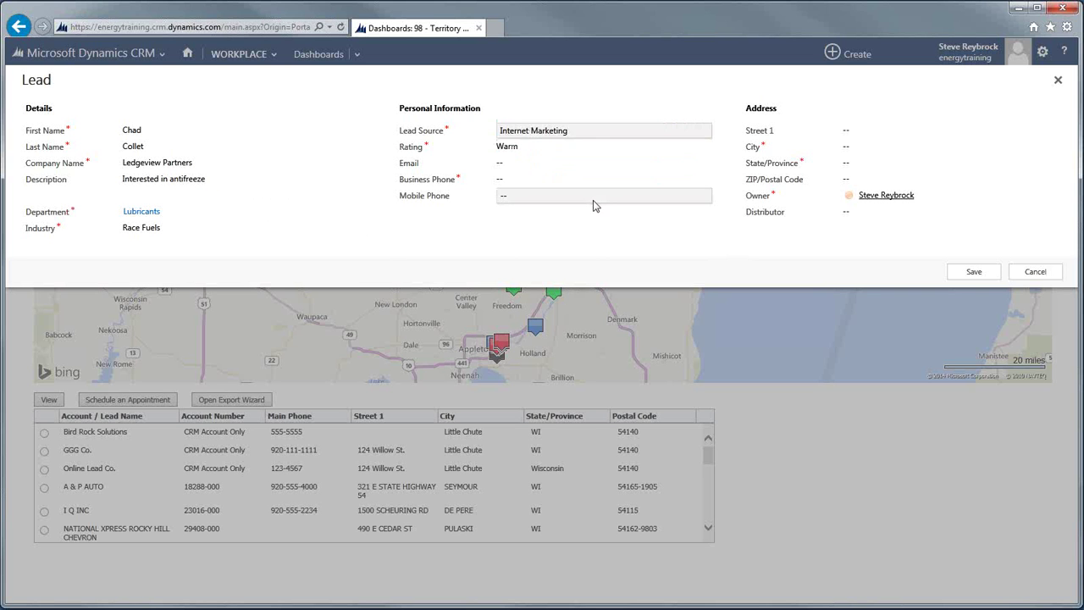
# Fill in the lead's e-mail address, business phone, city Appleton and state WI.
pyautogui.click(532, 164)
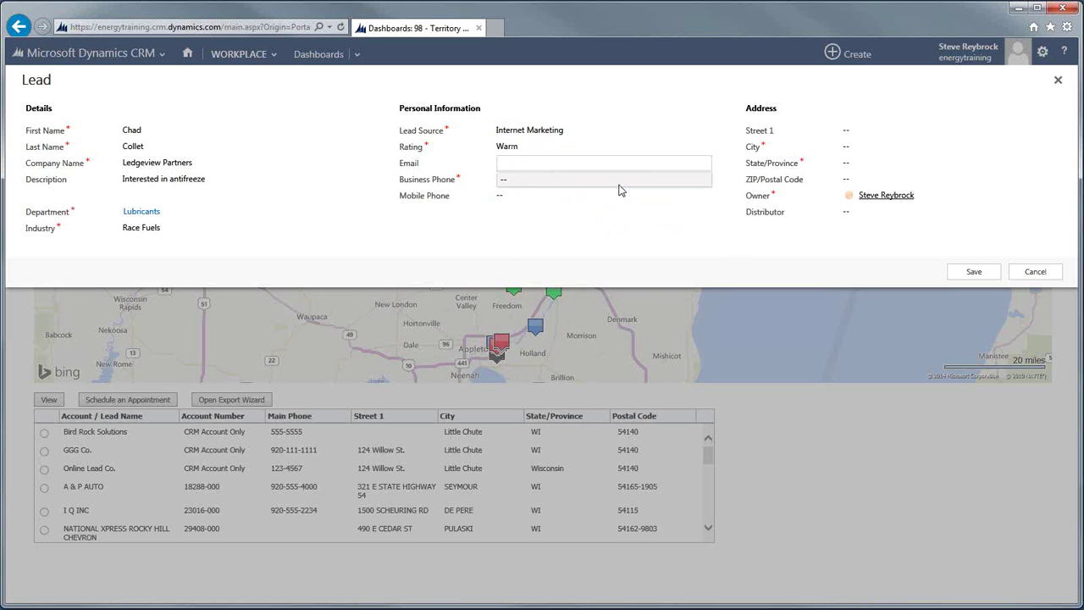
pyautogui.click(621, 190)
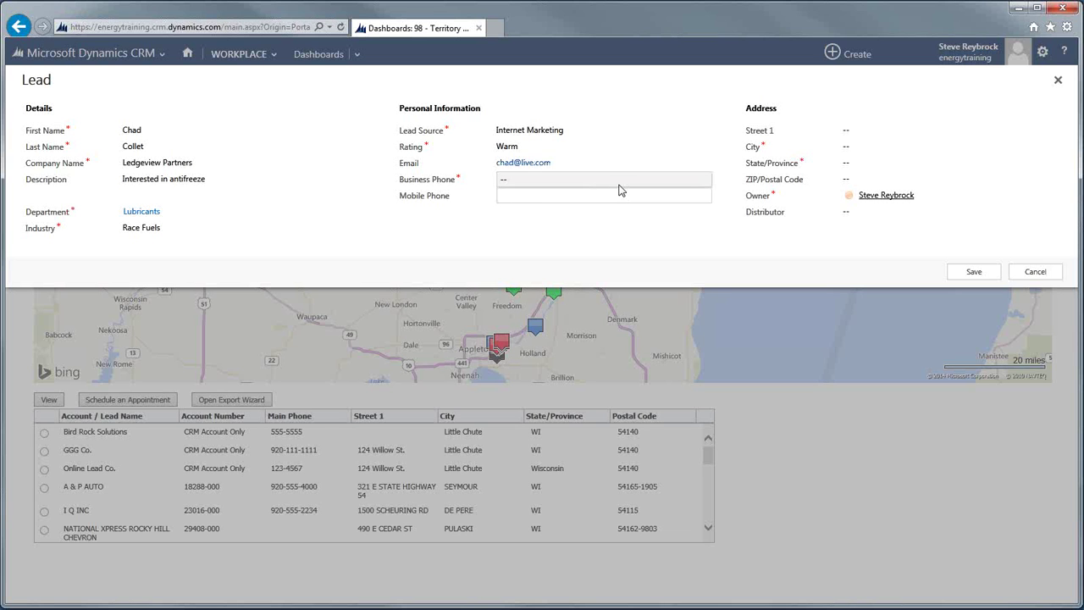
pyautogui.click(529, 180)
pyautogui.write('920')
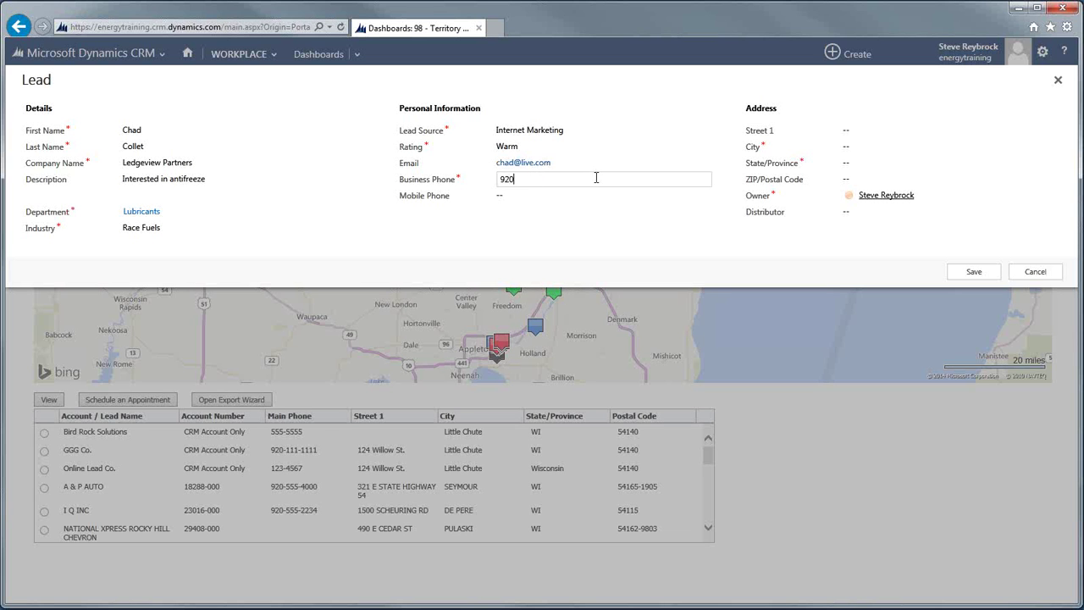
pyautogui.write('.555.1597')
pyautogui.click(859, 146)
pyautogui.write('Appleto')
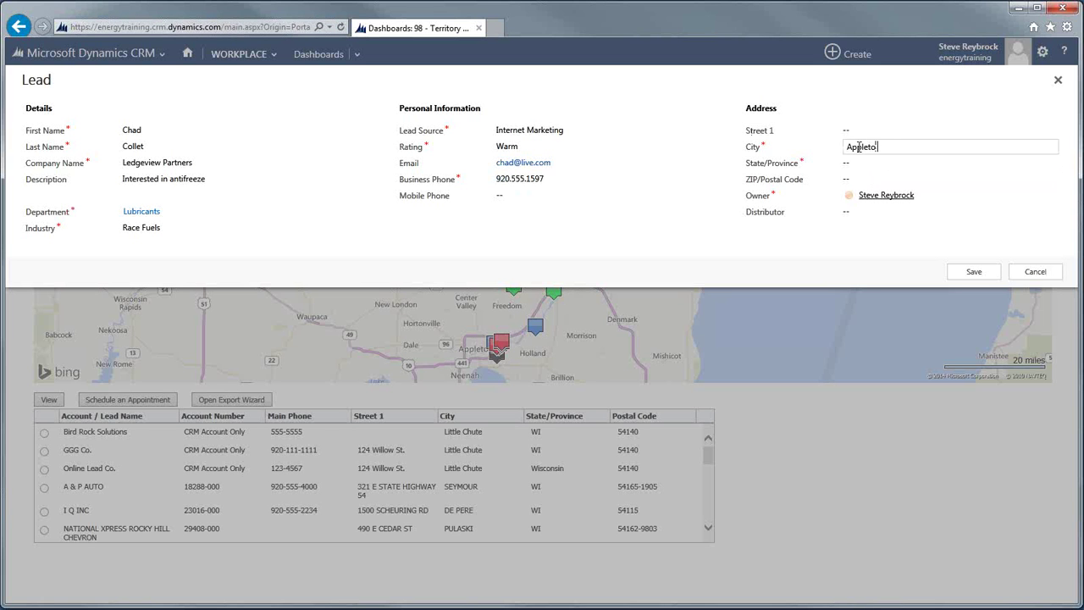
pyautogui.press('Tab')
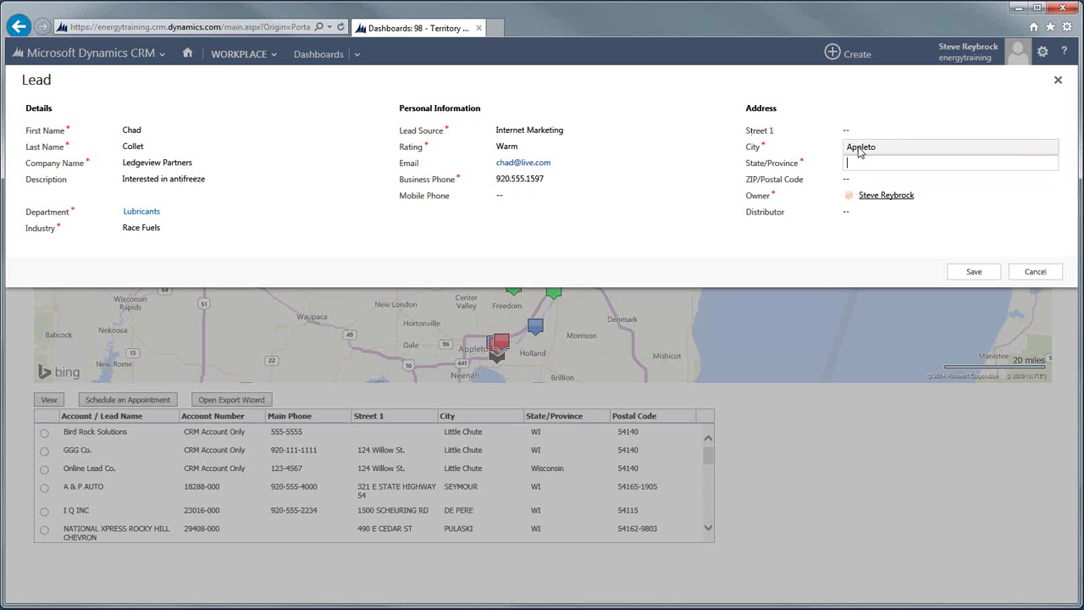
pyautogui.write('WI')
pyautogui.click(883, 146)
pyautogui.click(882, 147)
# Complete the city as Appleton, save the lead, and open its full record.
pyautogui.write('n')
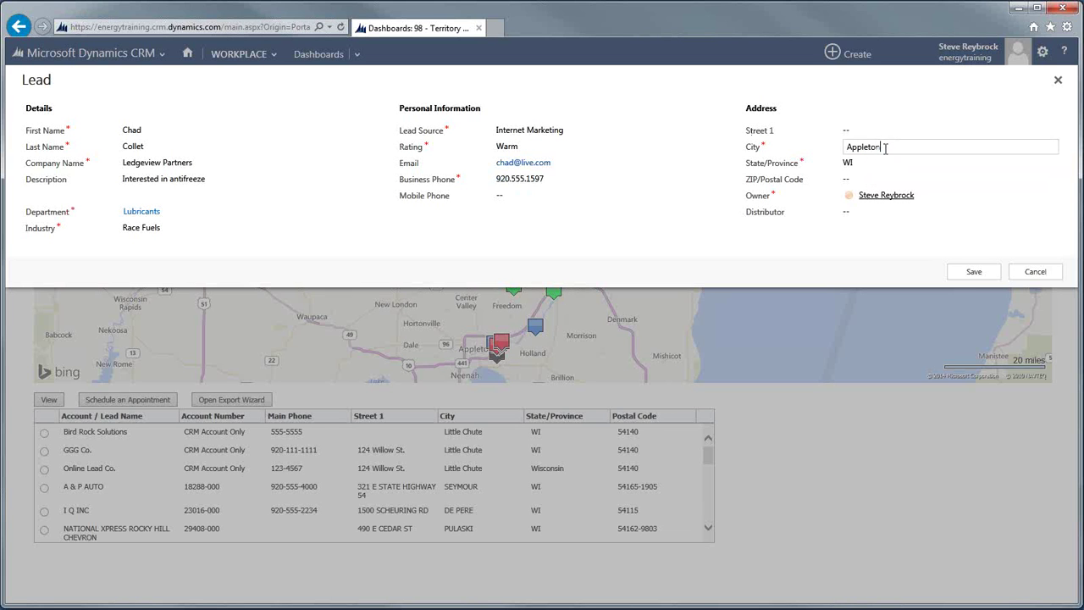
pyautogui.click(976, 272)
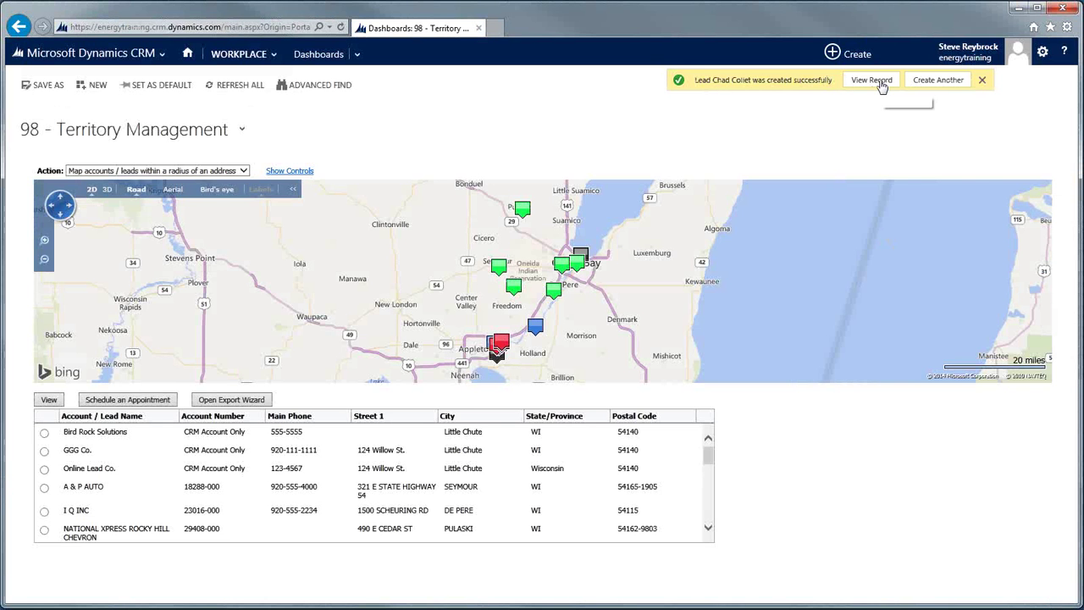
pyautogui.click(864, 89)
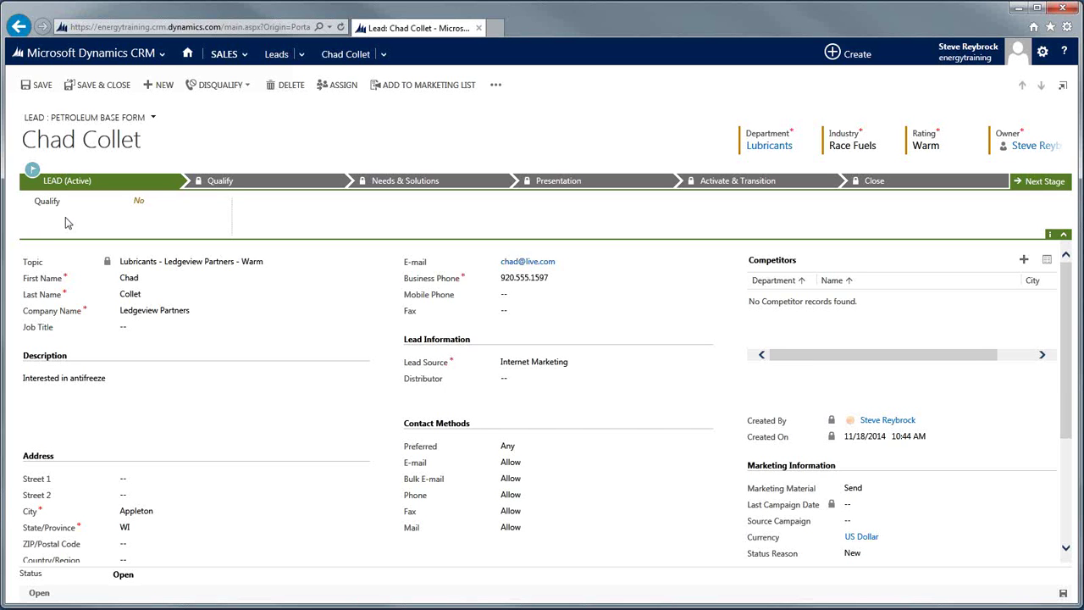
pyautogui.click(248, 86)
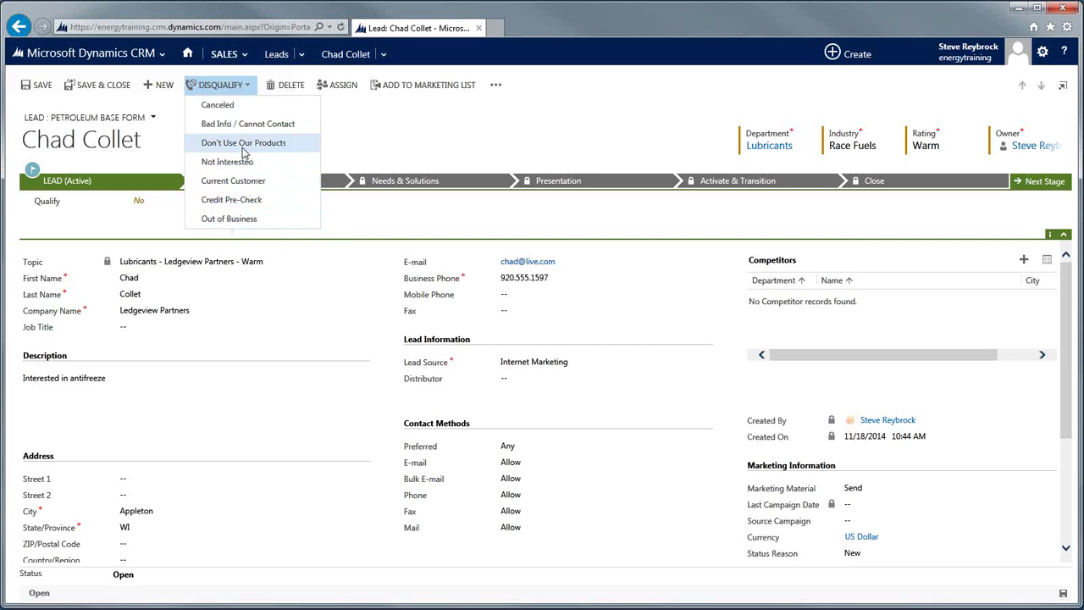
pyautogui.click(490, 118)
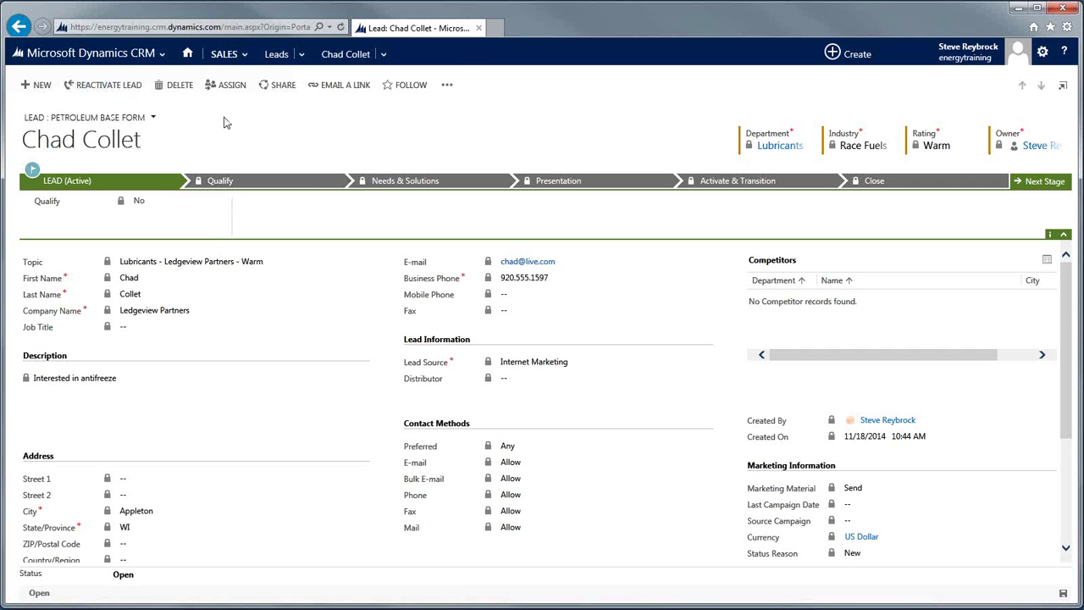
pyautogui.click(109, 85)
pyautogui.click(383, 54)
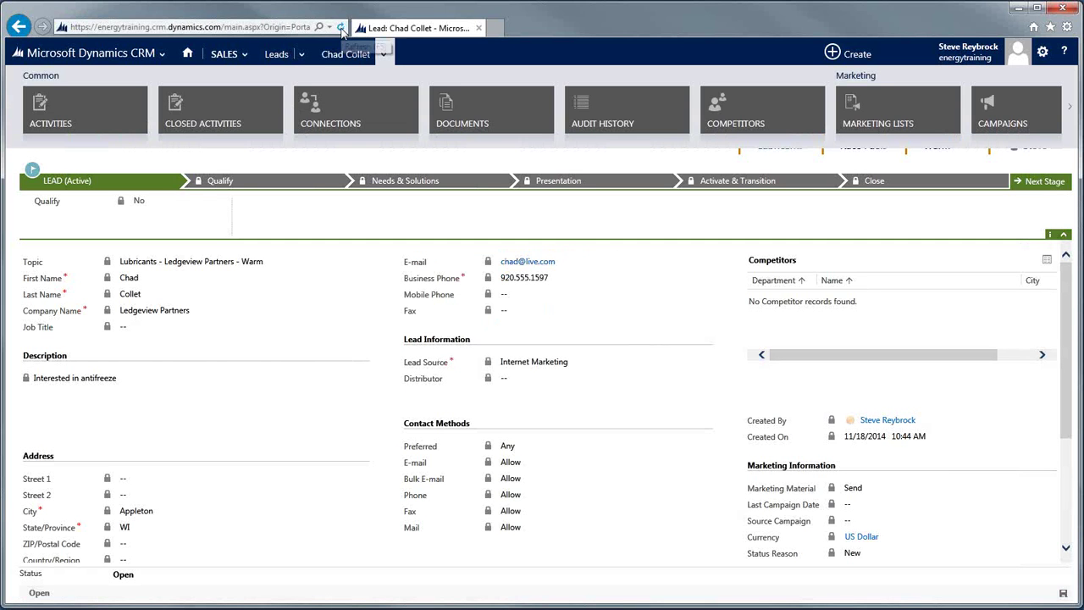
pyautogui.click(341, 28)
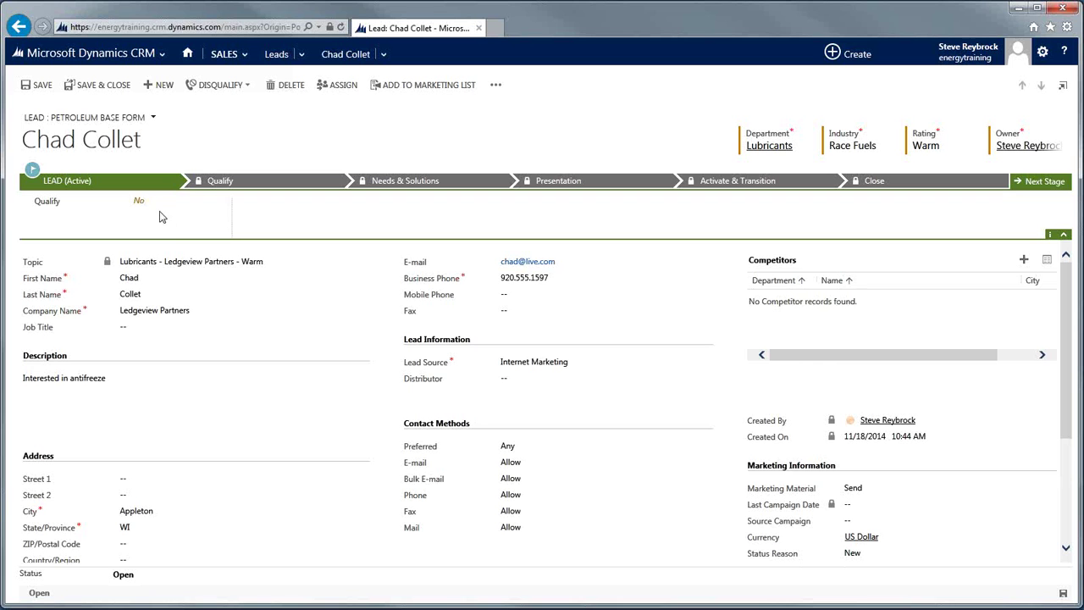
# Set the Qualify step to Yes and save the lead, dismissing the error message.
pyautogui.click(137, 204)
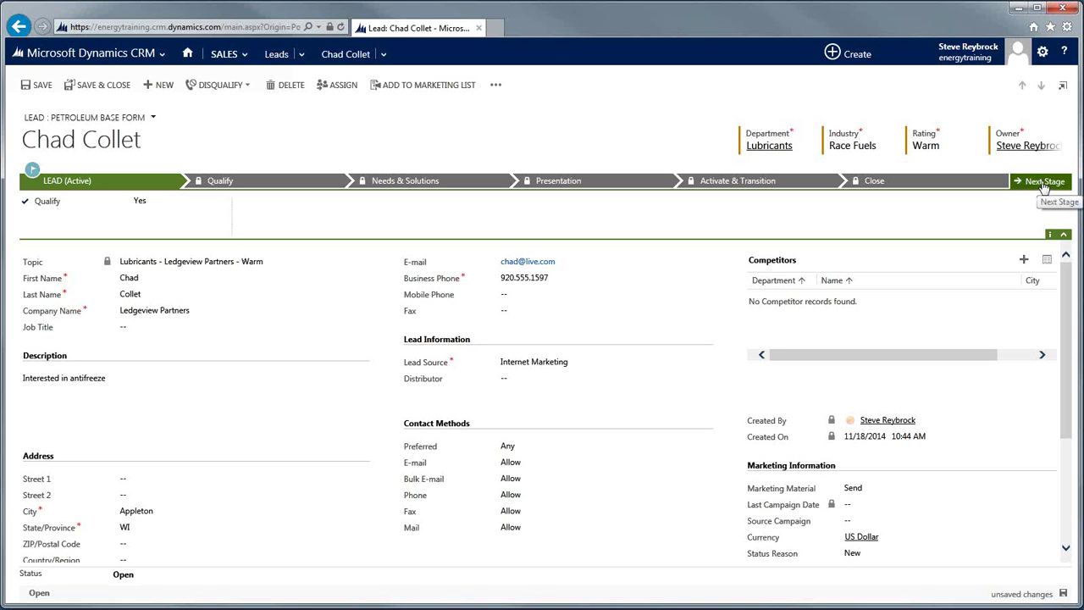
pyautogui.click(1064, 594)
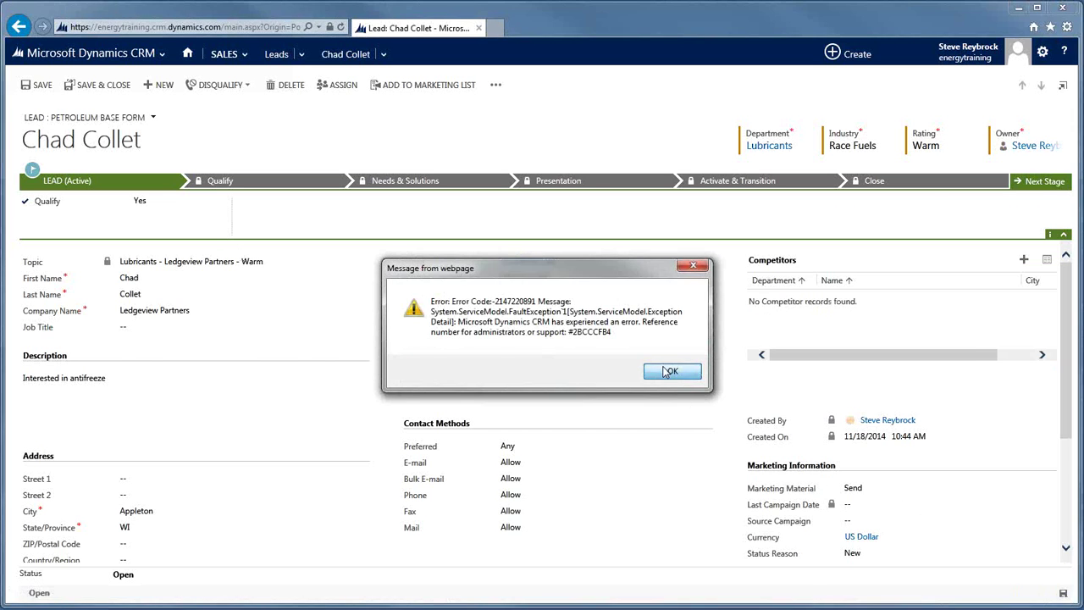
pyautogui.click(670, 372)
# Try advancing the lead to the next stage, closing the empty Select Opportunity flyout each time.
pyautogui.click(1042, 182)
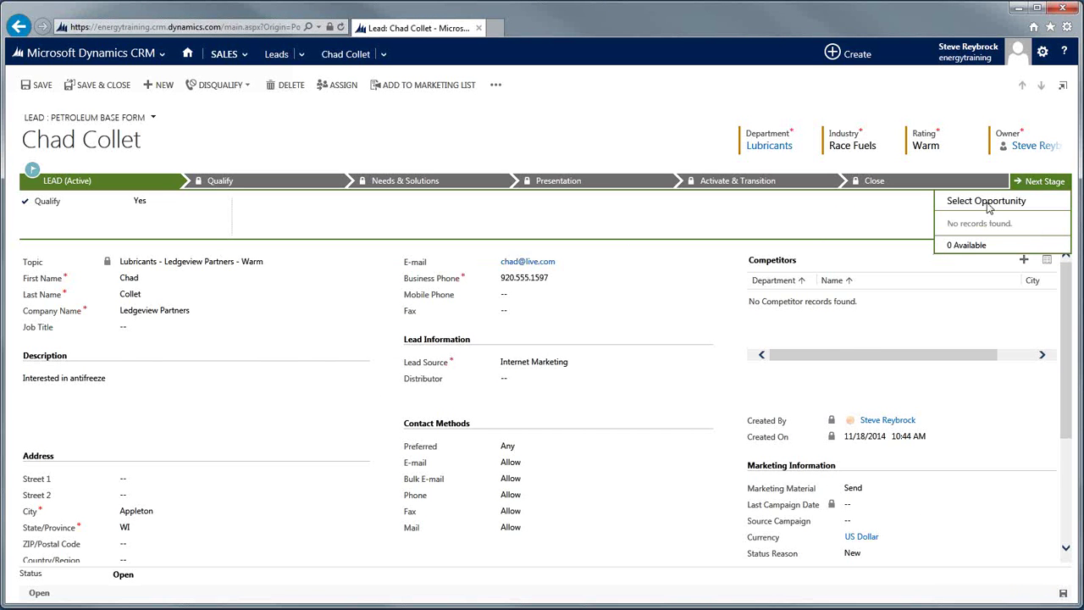
pyautogui.click(1029, 182)
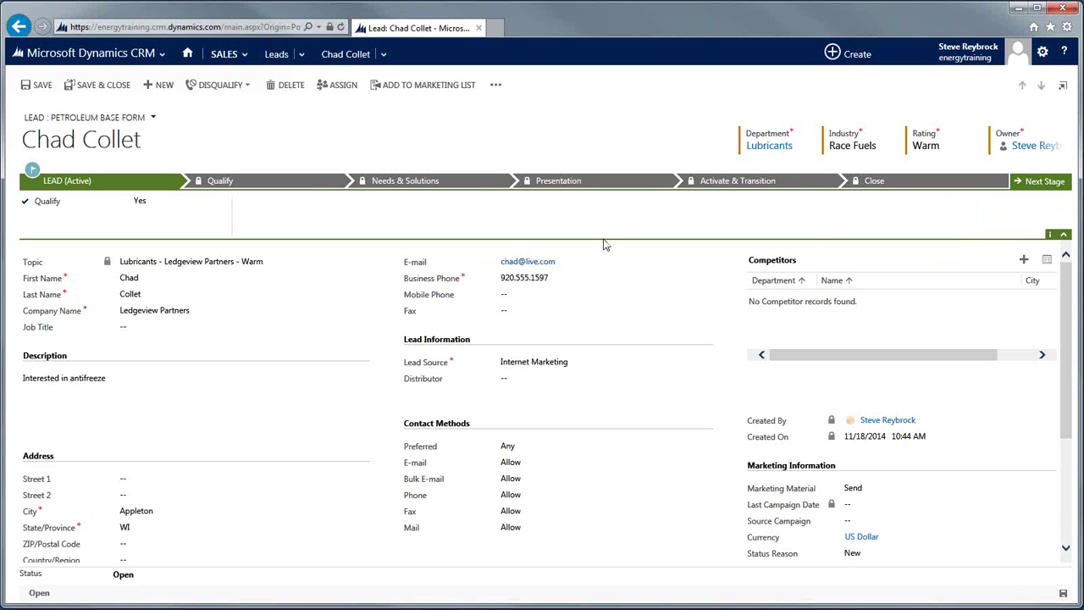
pyautogui.scroll(-1, 606, 246)
pyautogui.scroll(1, 605, 245)
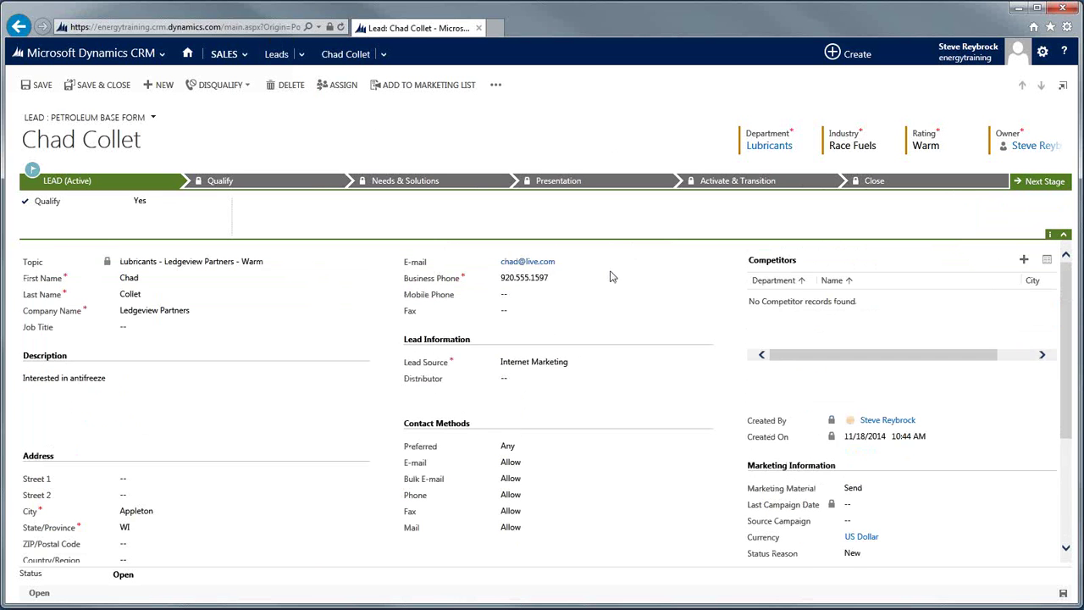
pyautogui.click(1041, 188)
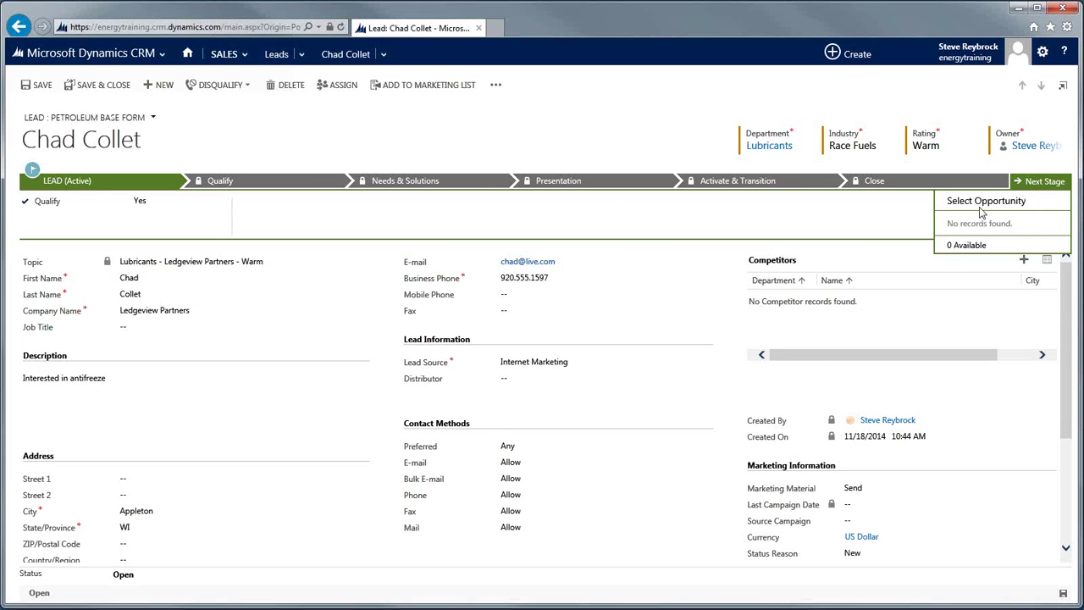
pyautogui.click(555, 140)
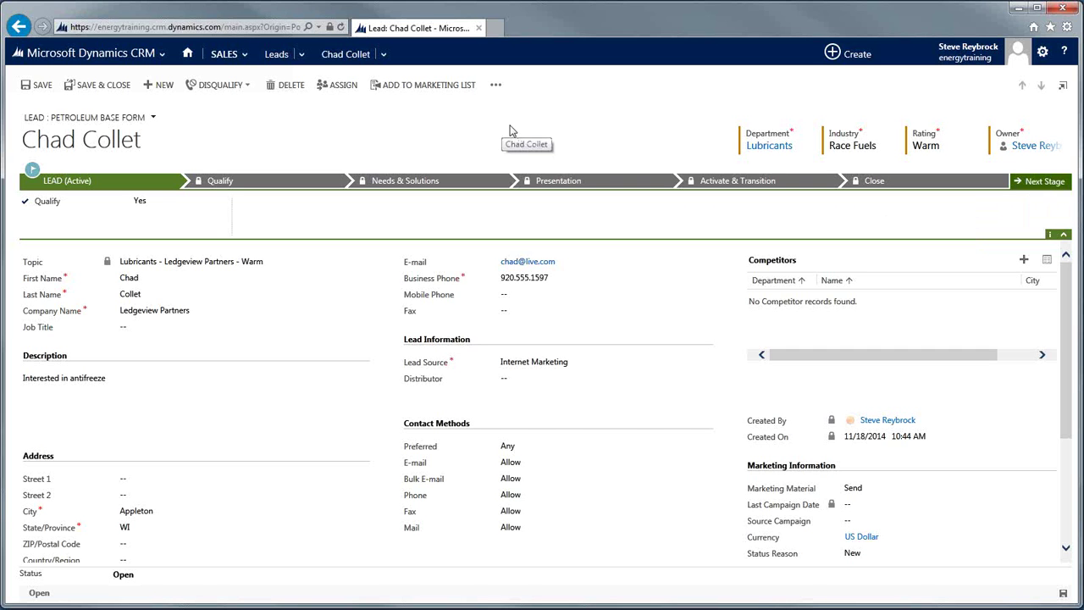
# Search the Sales > Accounts list and open the Fairview Manufacturing account record.
pyautogui.click(227, 55)
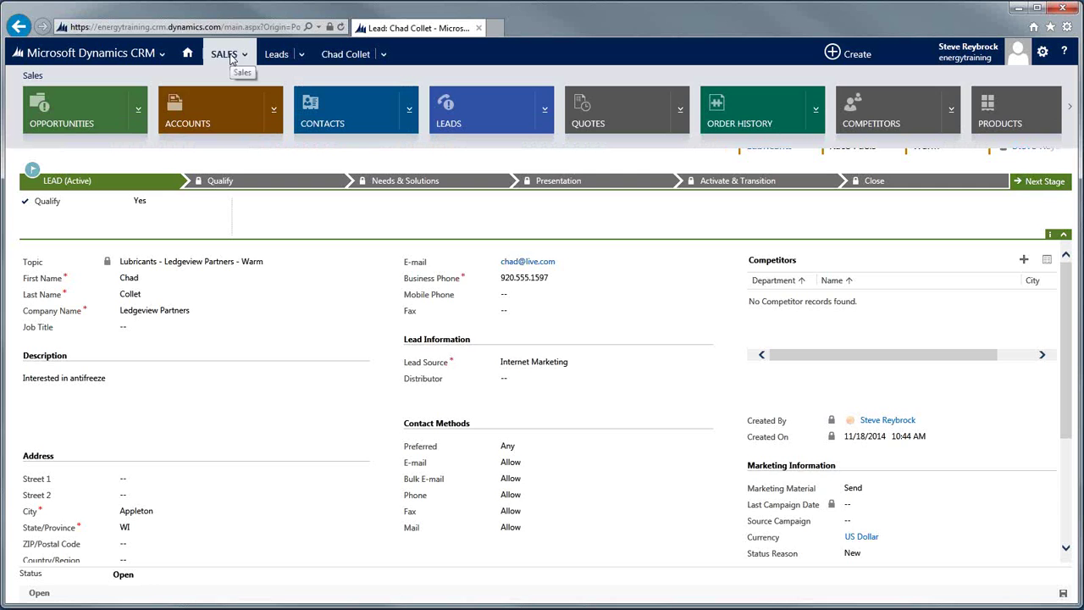
pyautogui.click(204, 115)
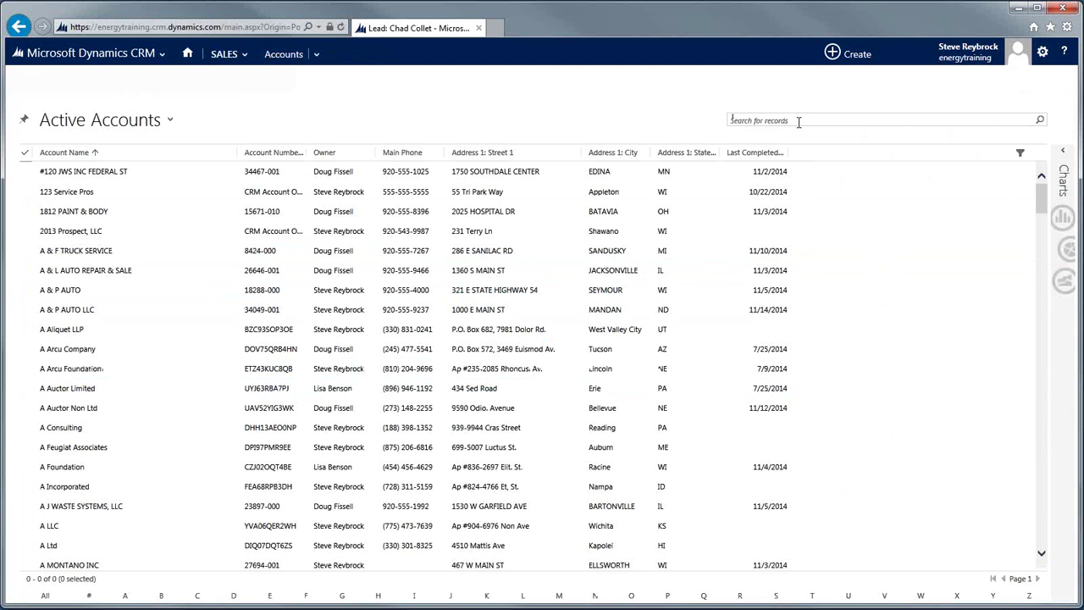
pyautogui.write('Sainew')
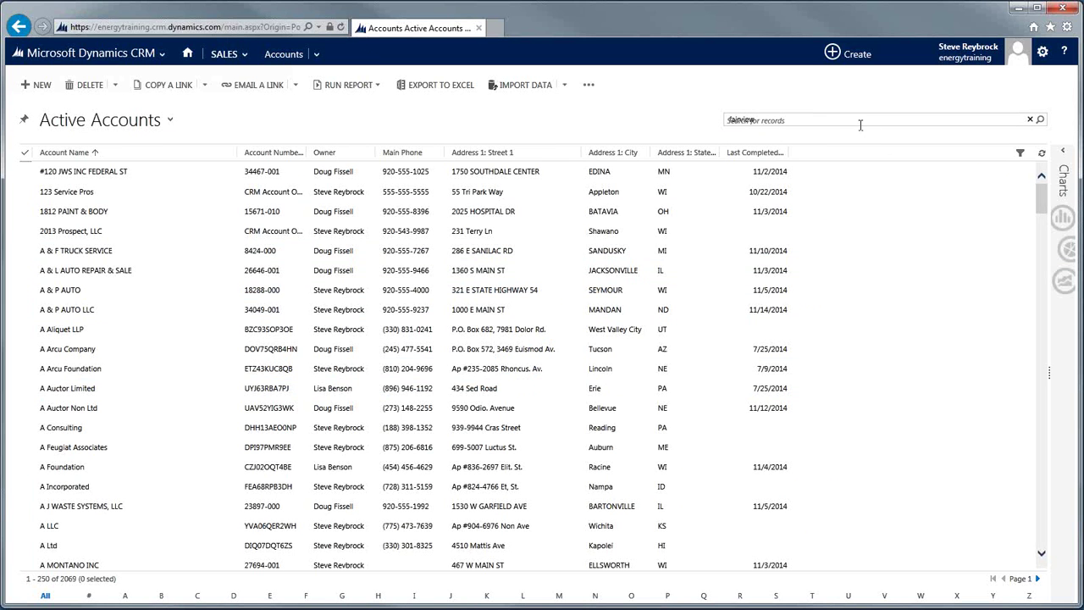
pyautogui.press('Return')
pyautogui.click(166, 177)
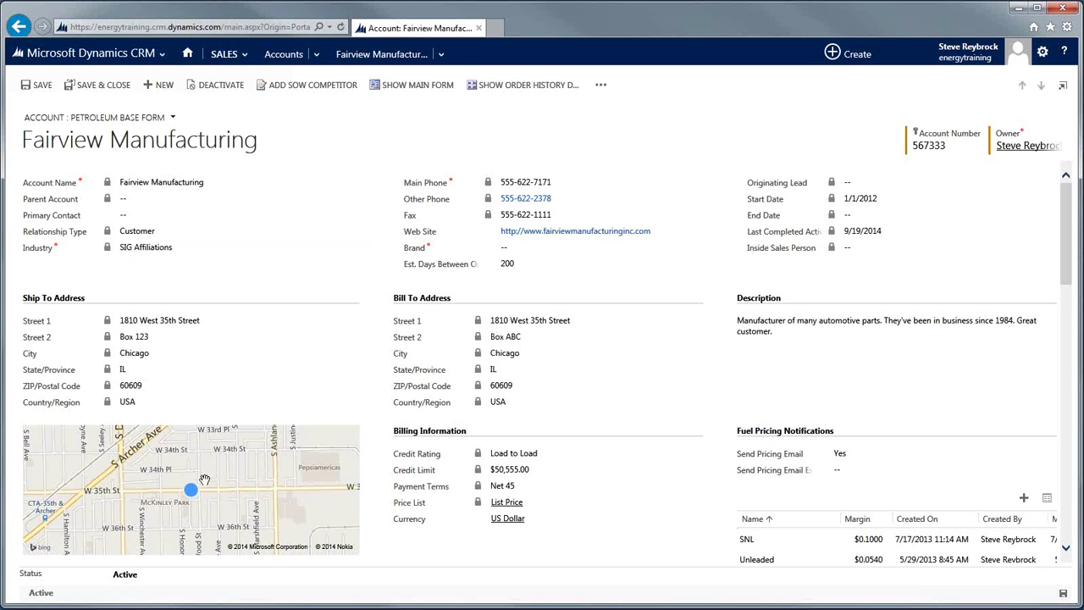
# Scroll the account form to the 875.00 Total Balance and the Rolling 12 Months product summary.
pyautogui.moveTo(191, 493)
pyautogui.moveTo(1067, 273); pyautogui.dragTo(1081, 339)
pyautogui.scroll(-3, 809, 217)
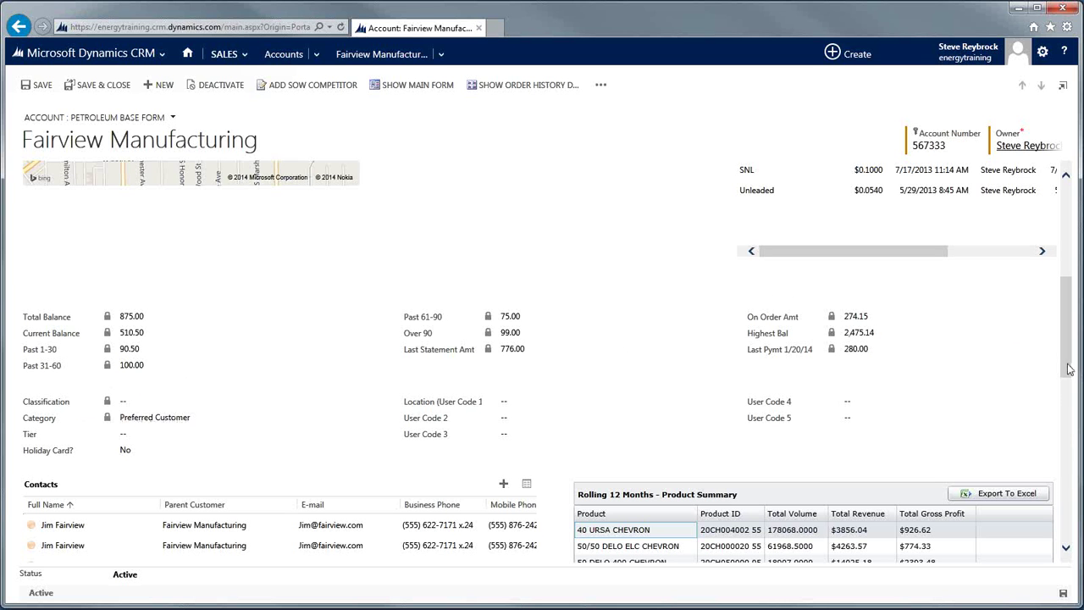
# Scroll further to Share of Wallet revenue by segment, the nine SOW Competitors and Notes.
pyautogui.scroll(-3, 1069, 369)
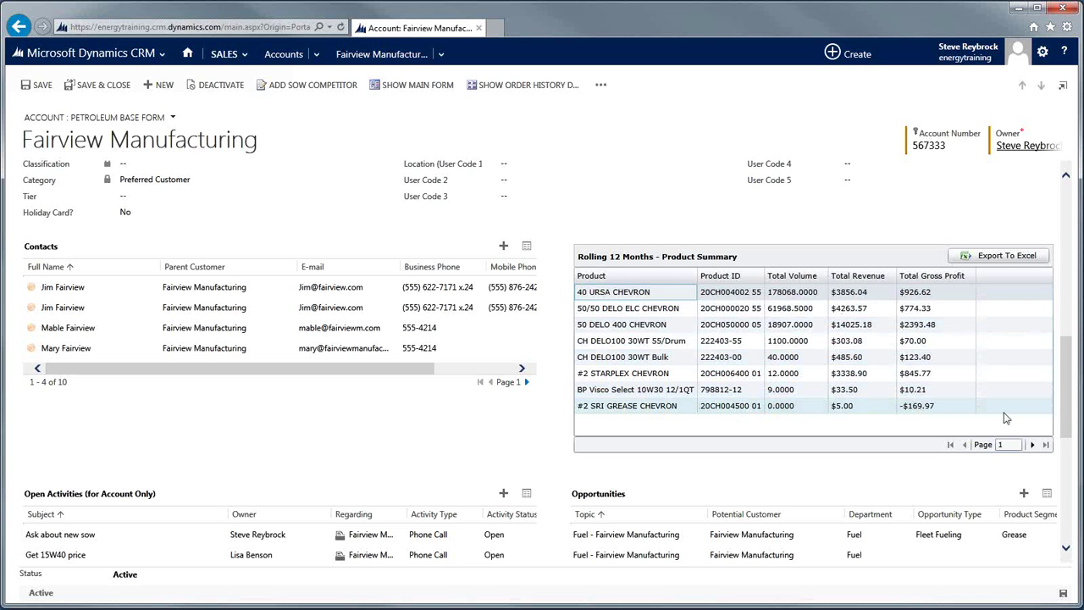
pyautogui.scroll(-3, 1069, 408)
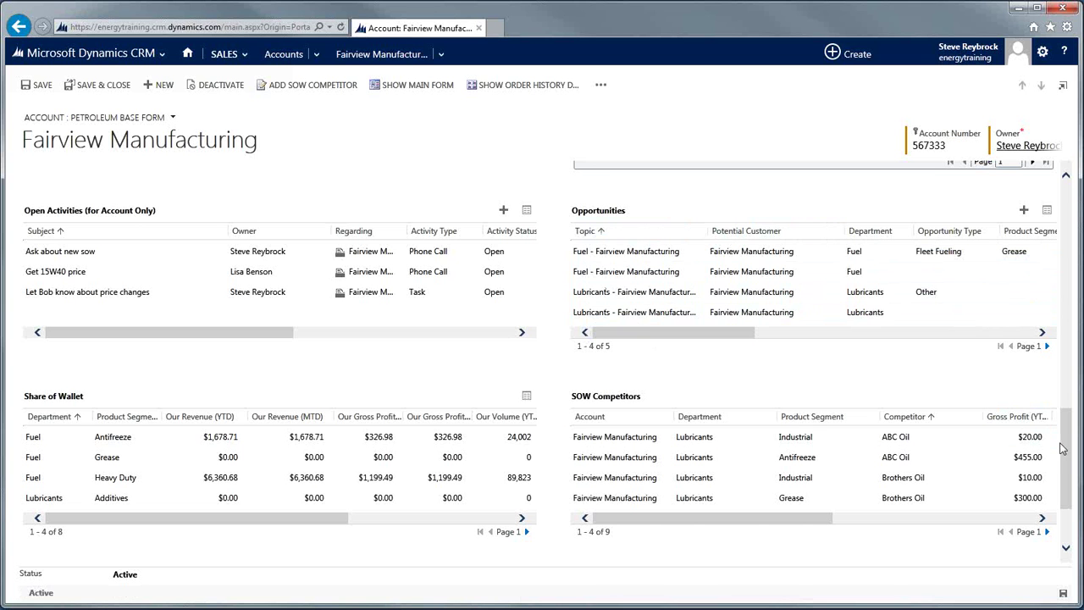
pyautogui.scroll(-3, 1069, 453)
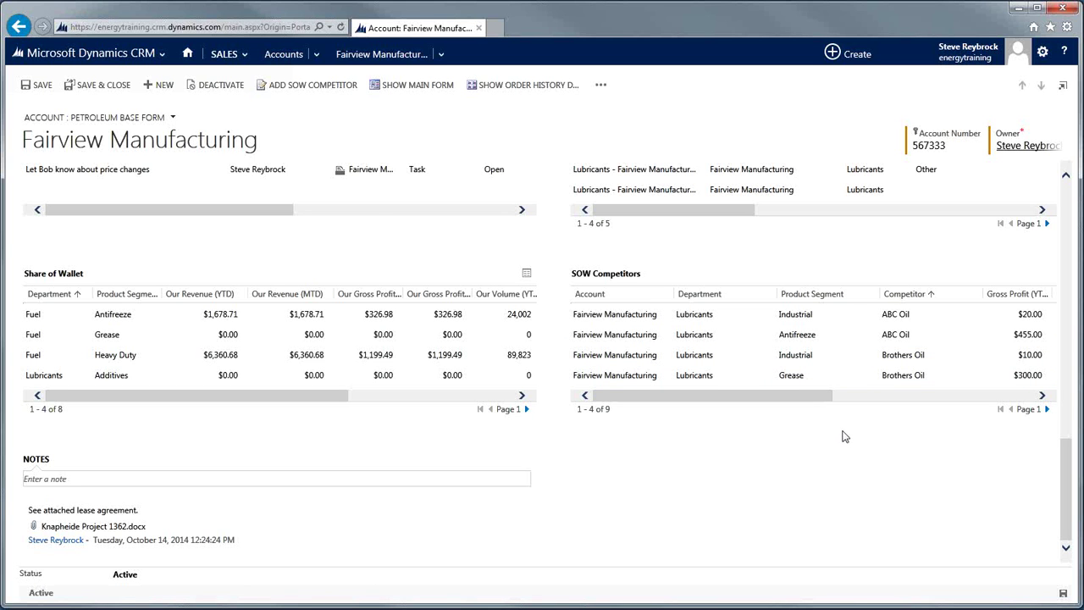
pyautogui.click(305, 88)
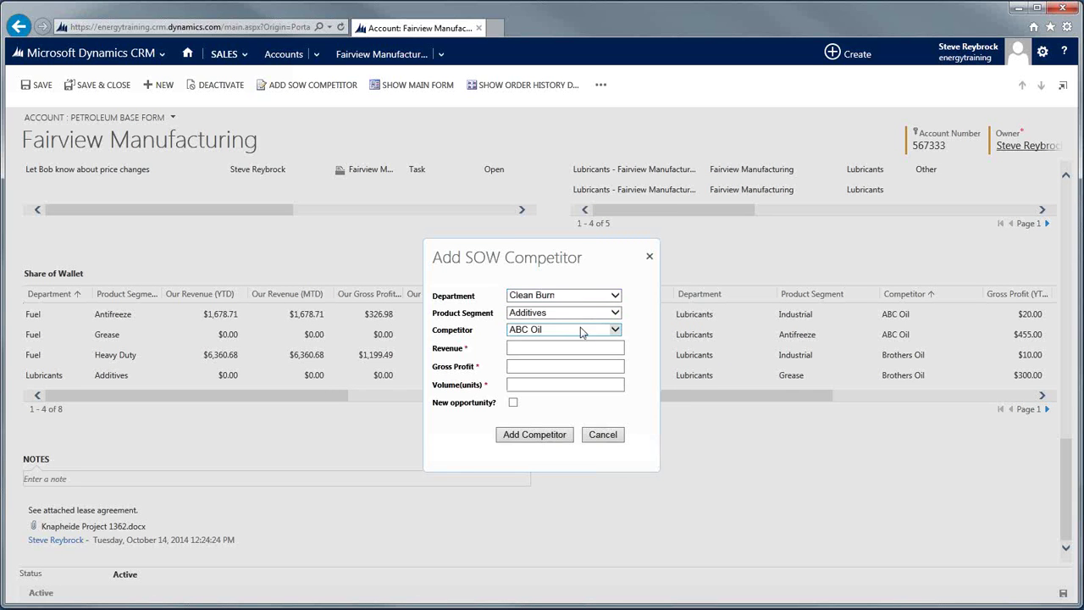
pyautogui.click(616, 296)
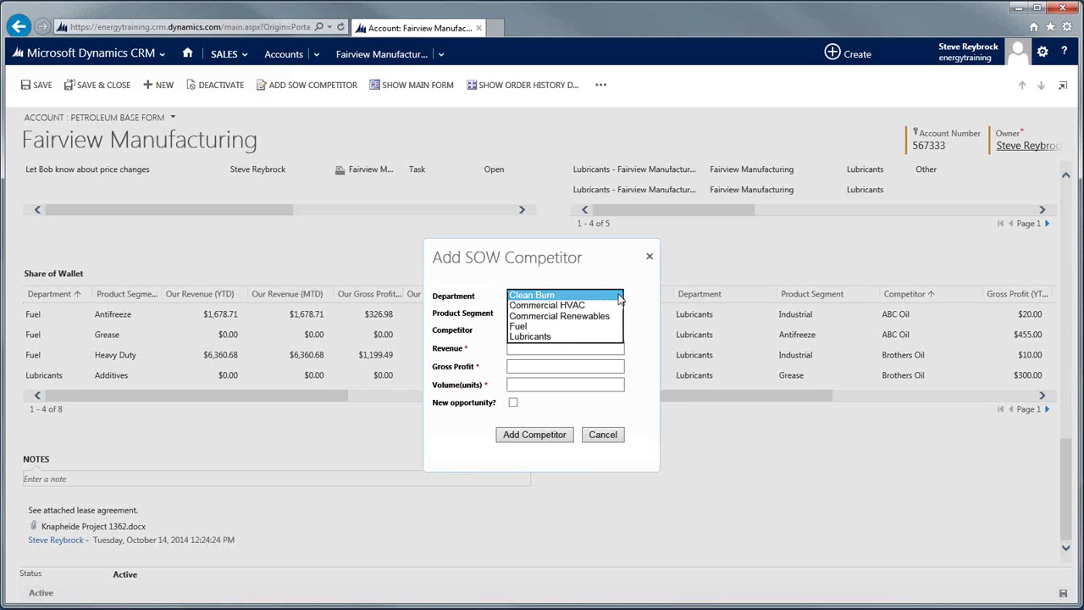
pyautogui.click(529, 337)
pyautogui.click(614, 313)
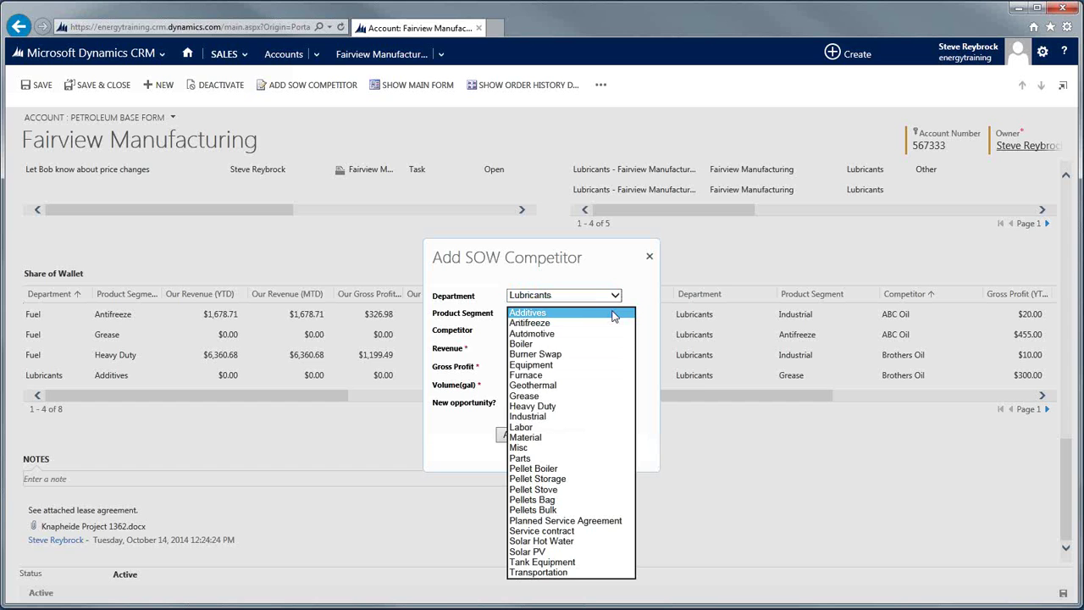
pyautogui.click(563, 324)
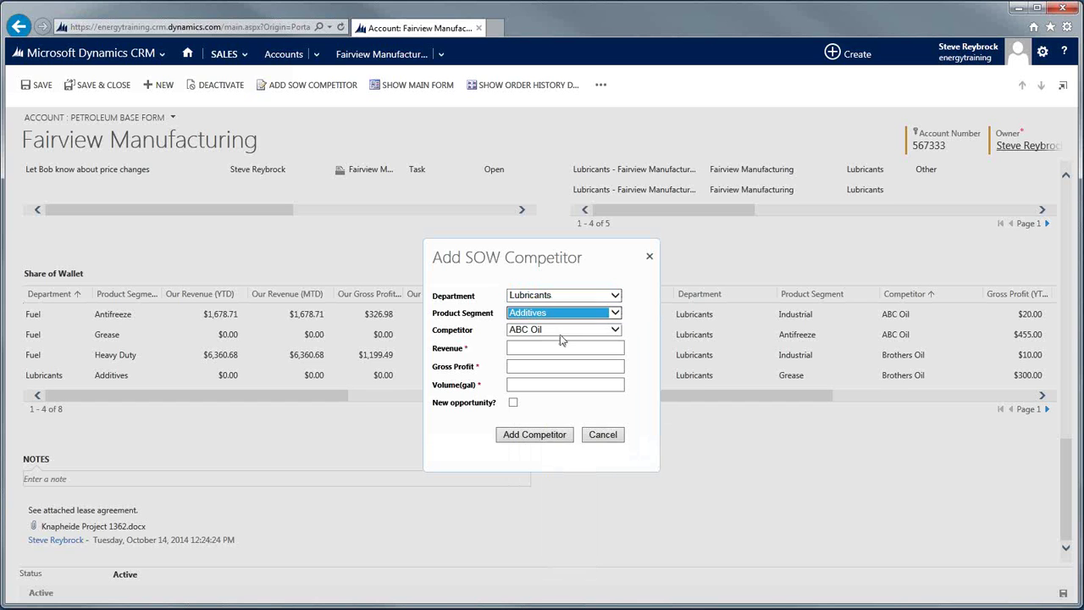
pyautogui.click(616, 330)
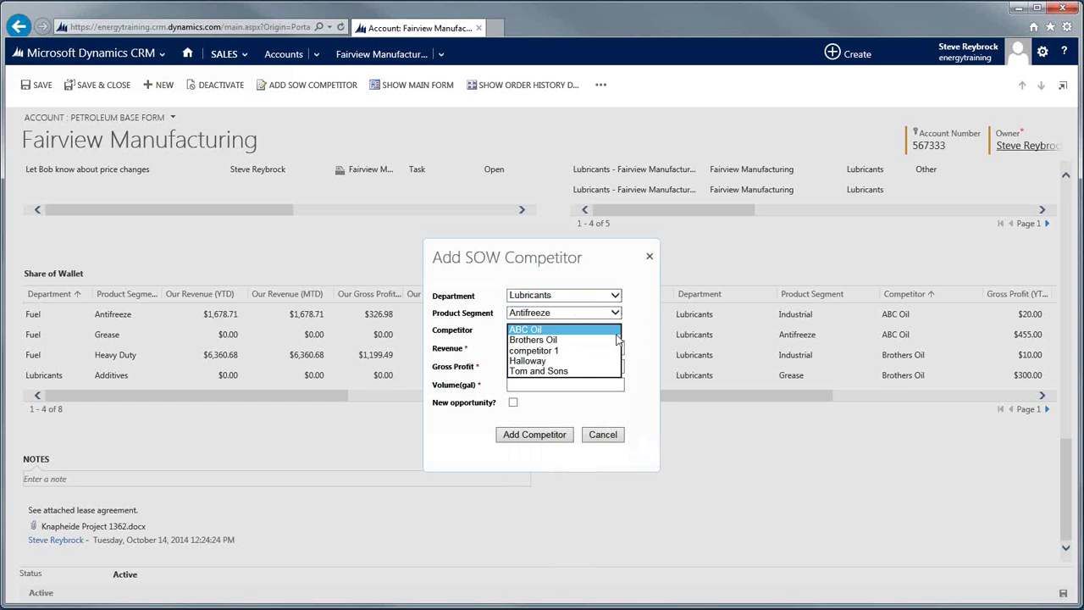
pyautogui.click(547, 366)
pyautogui.click(542, 349)
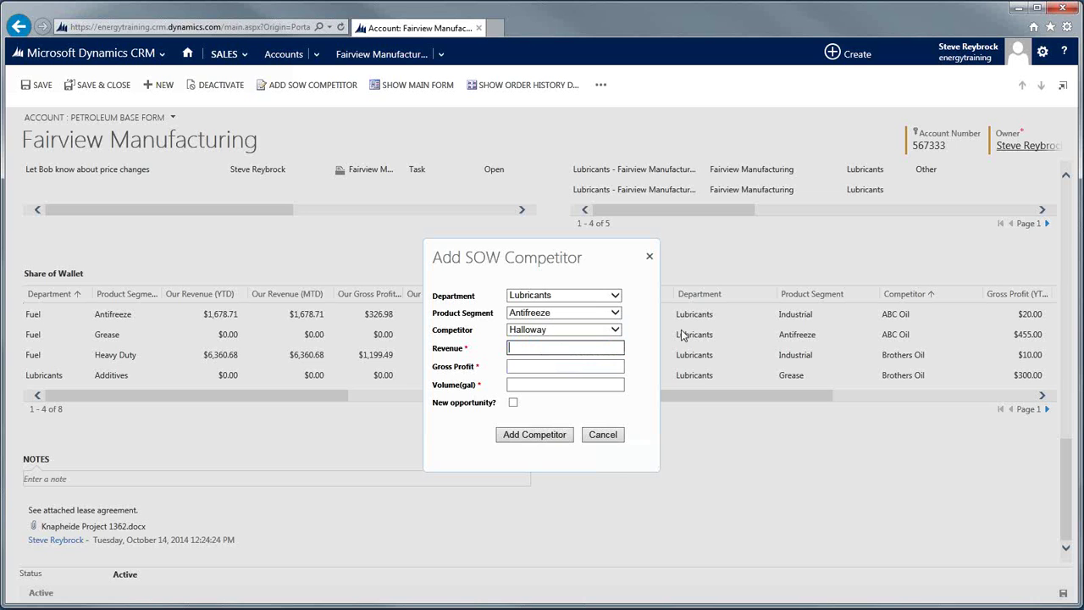
pyautogui.write('1,000.00')
pyautogui.press('Tab')
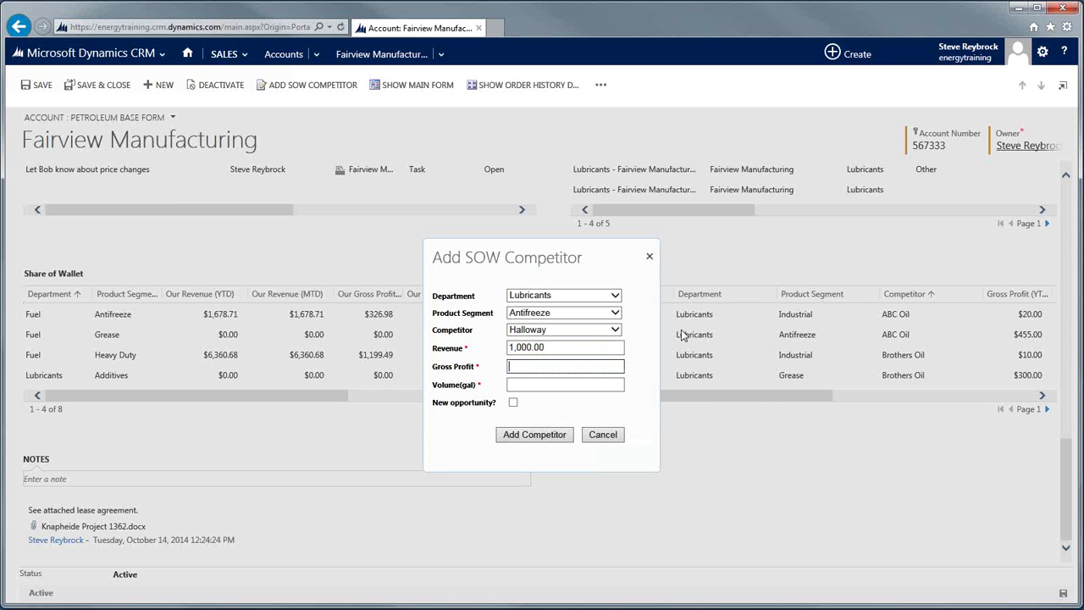
pyautogui.write('100.00')
pyautogui.press('Tab')
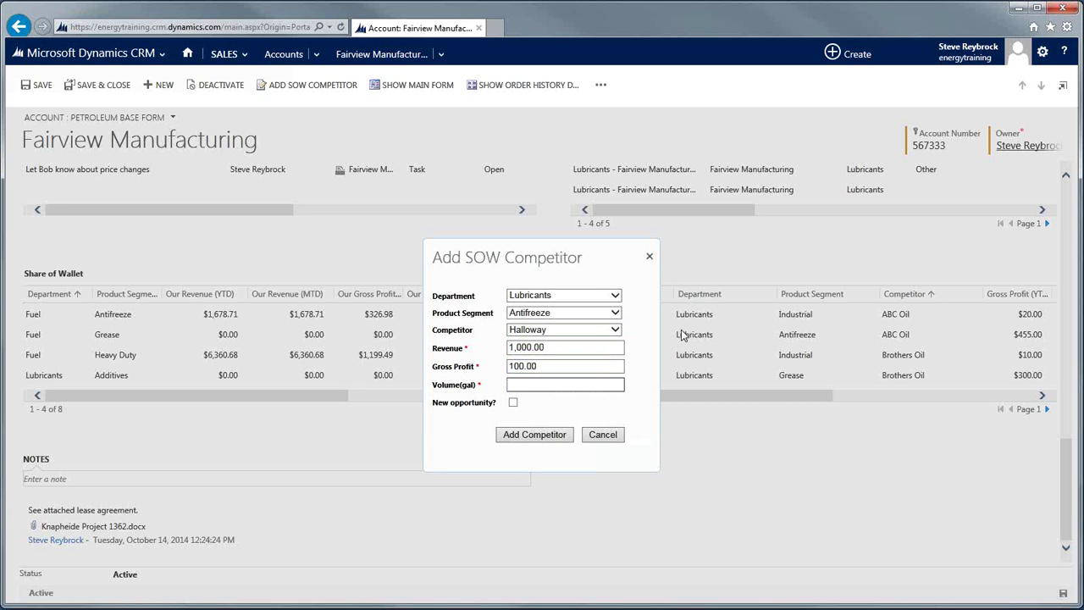
pyautogui.write('50')
pyautogui.click(562, 435)
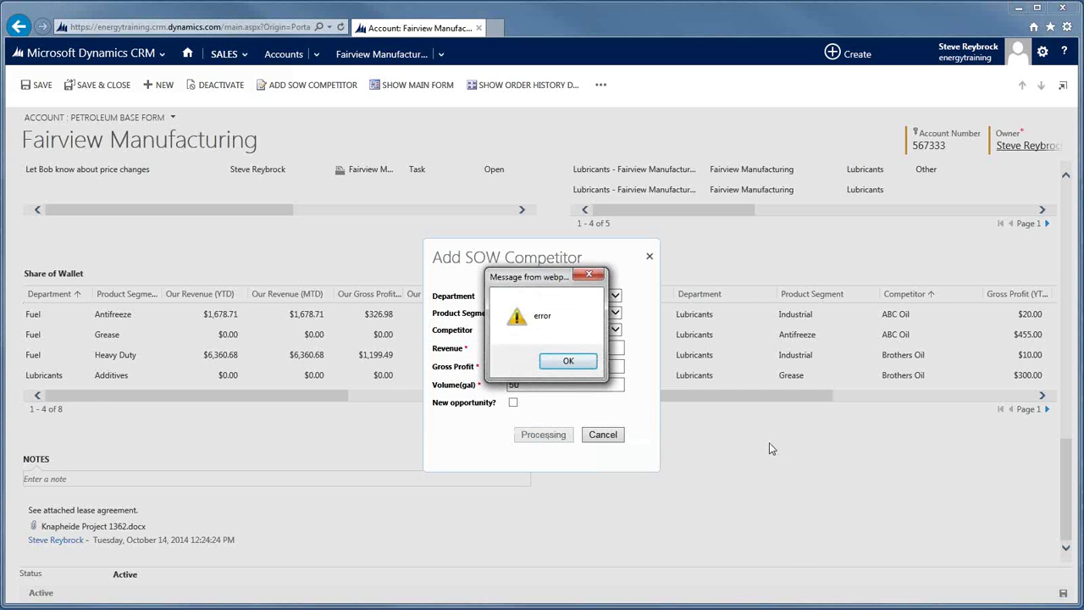
pyautogui.click(565, 363)
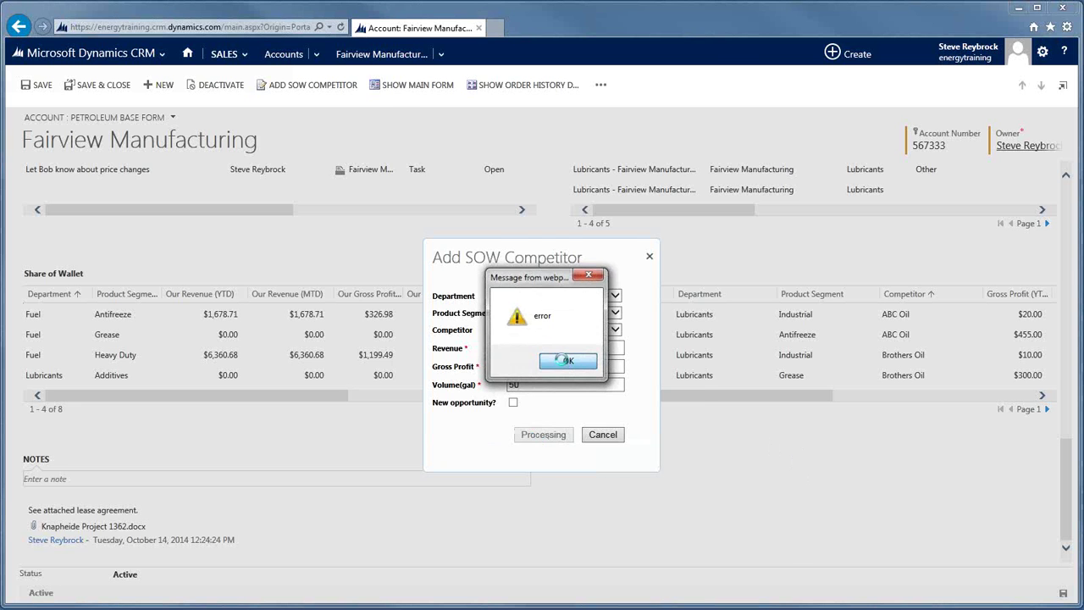
pyautogui.click(672, 560)
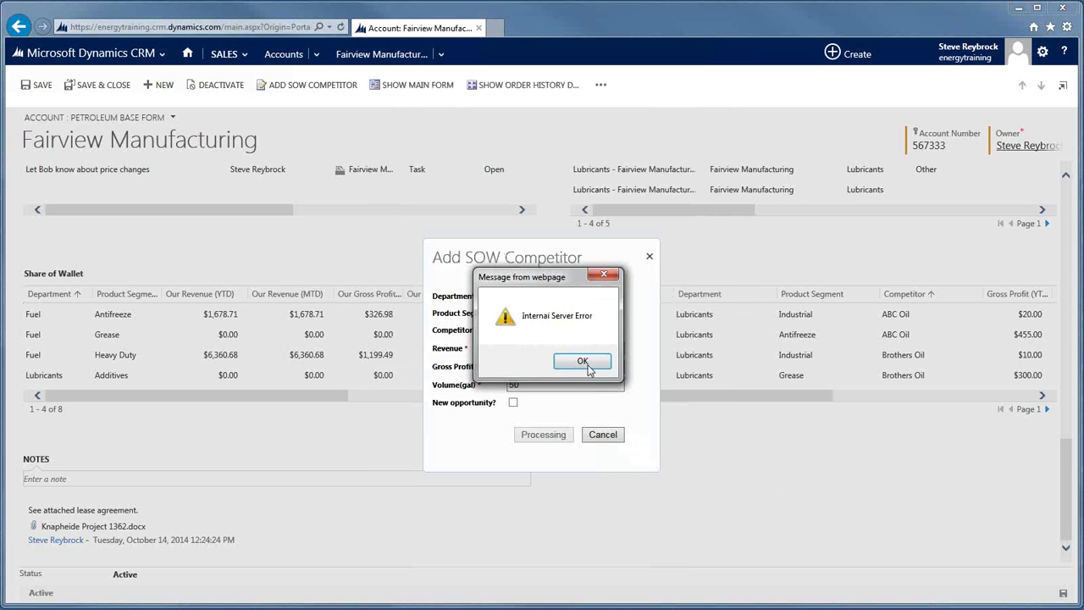
pyautogui.click(593, 363)
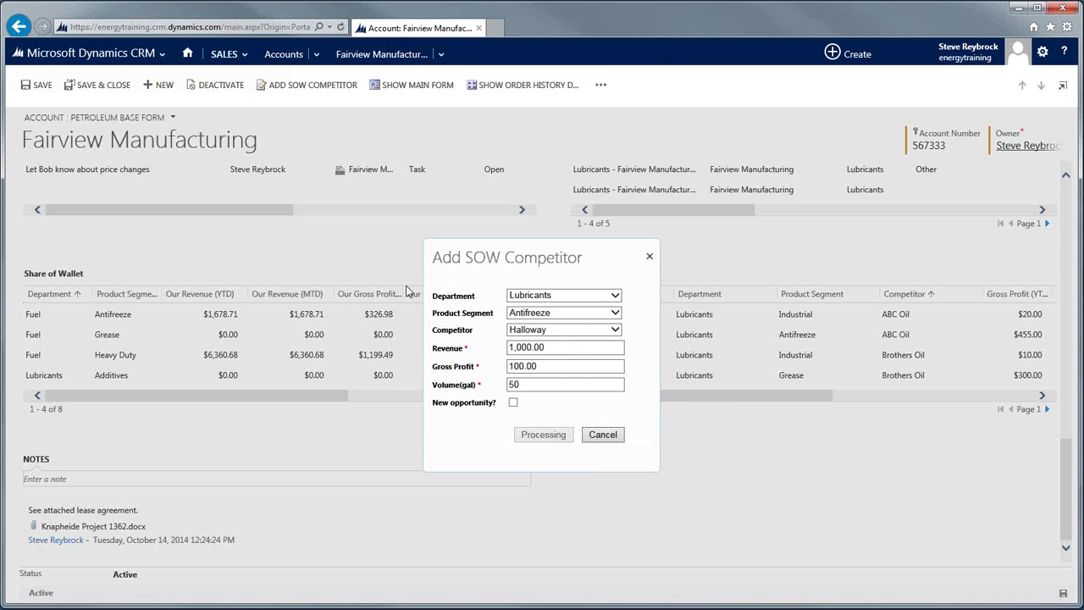
pyautogui.click(602, 434)
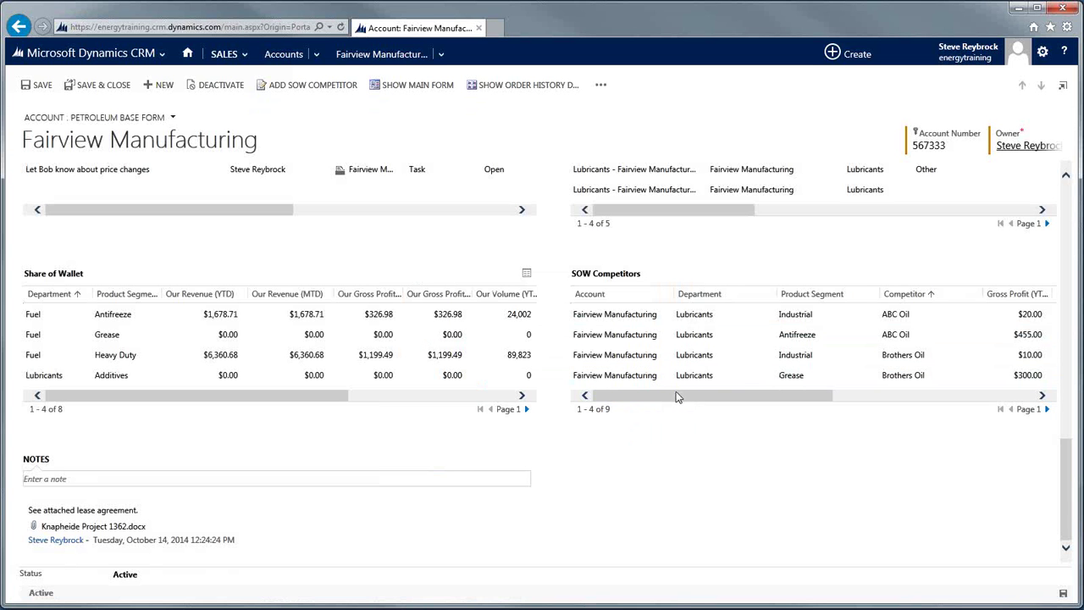
# Open the Lubricants - Fairview Manufacturing opportunity record from the Opportunities subgrid.
pyautogui.scroll(3, 1071, 494)
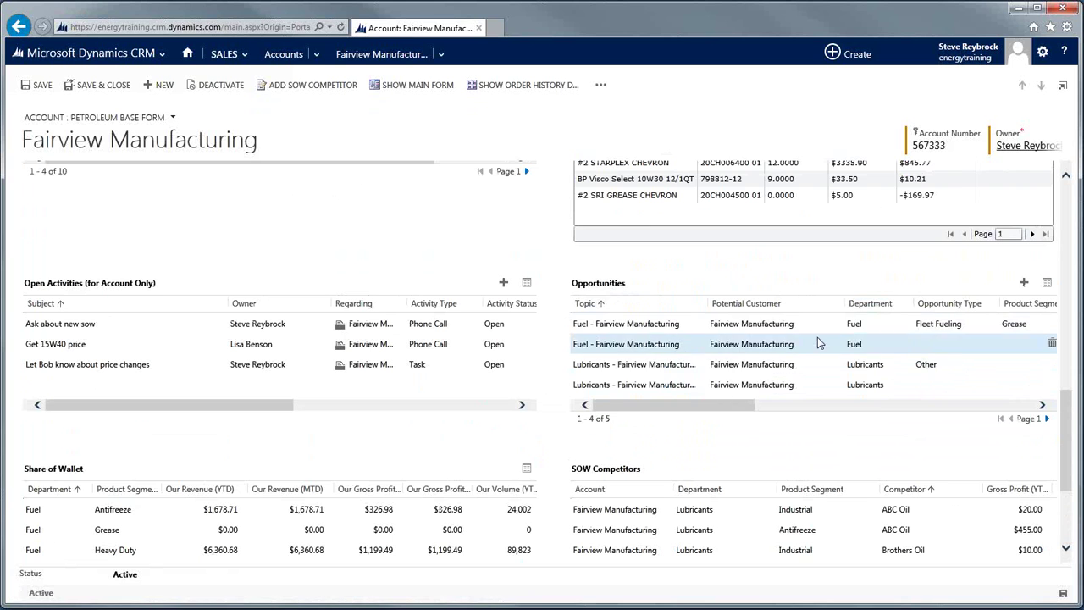
pyautogui.doubleClick(821, 366)
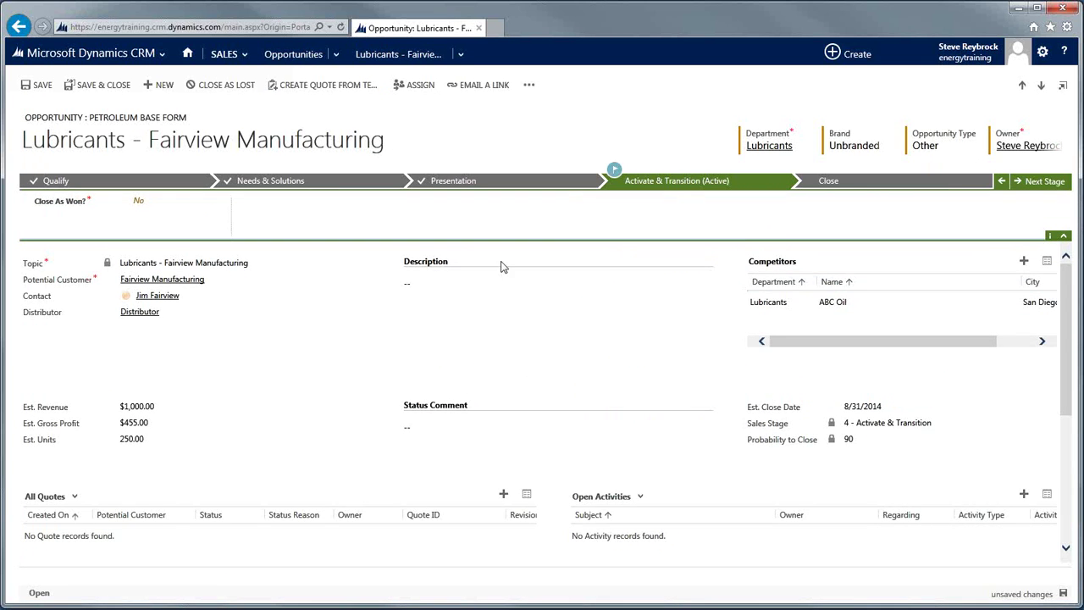
# Attempt Previous Stage, clear the error, and view the Needs & Solutions and Qualify stage steps.
pyautogui.click(1004, 188)
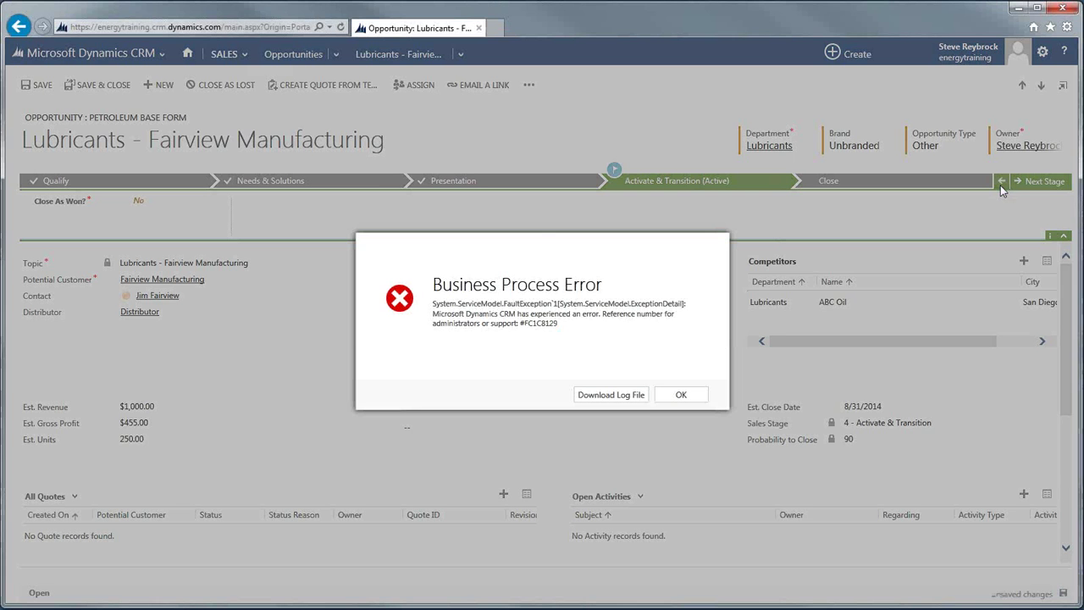
pyautogui.click(682, 394)
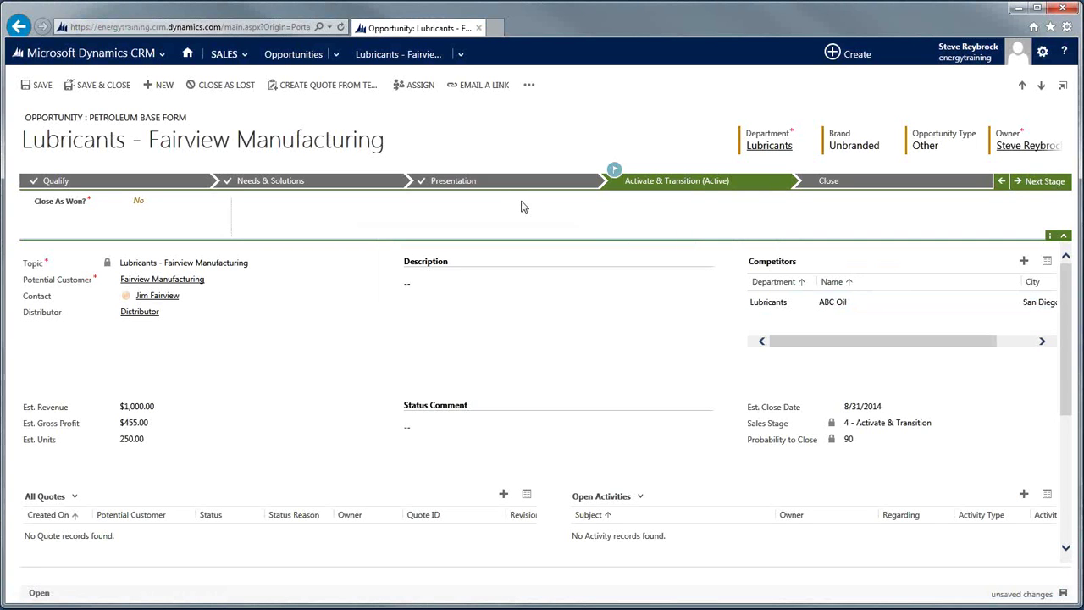
pyautogui.click(309, 185)
pyautogui.click(136, 183)
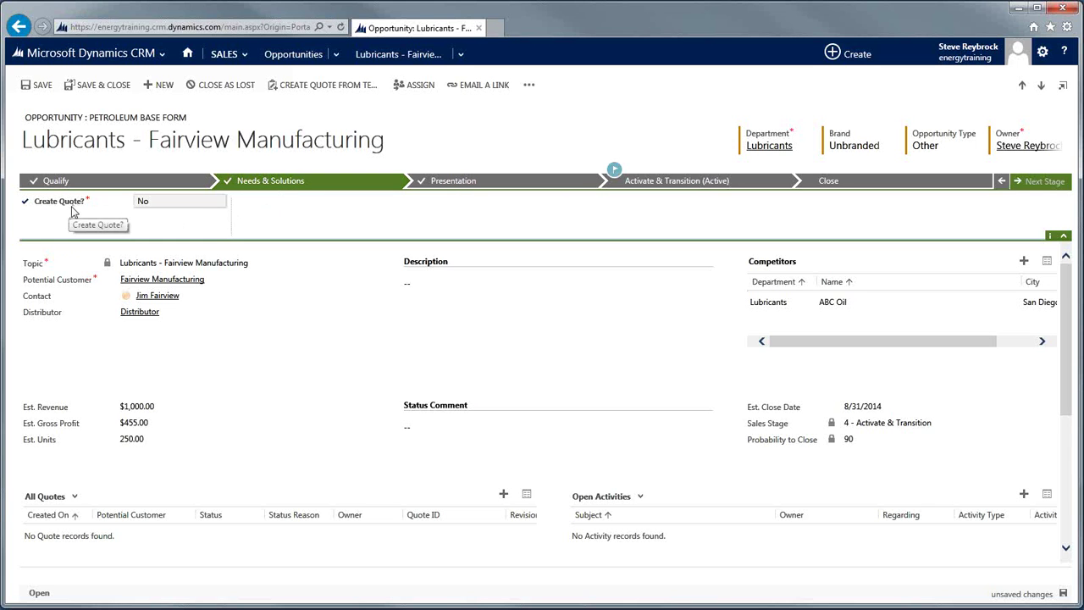
# Leave Create Quote? at No, view the Presentation stage, then return to Activate & Transition.
pyautogui.click(174, 204)
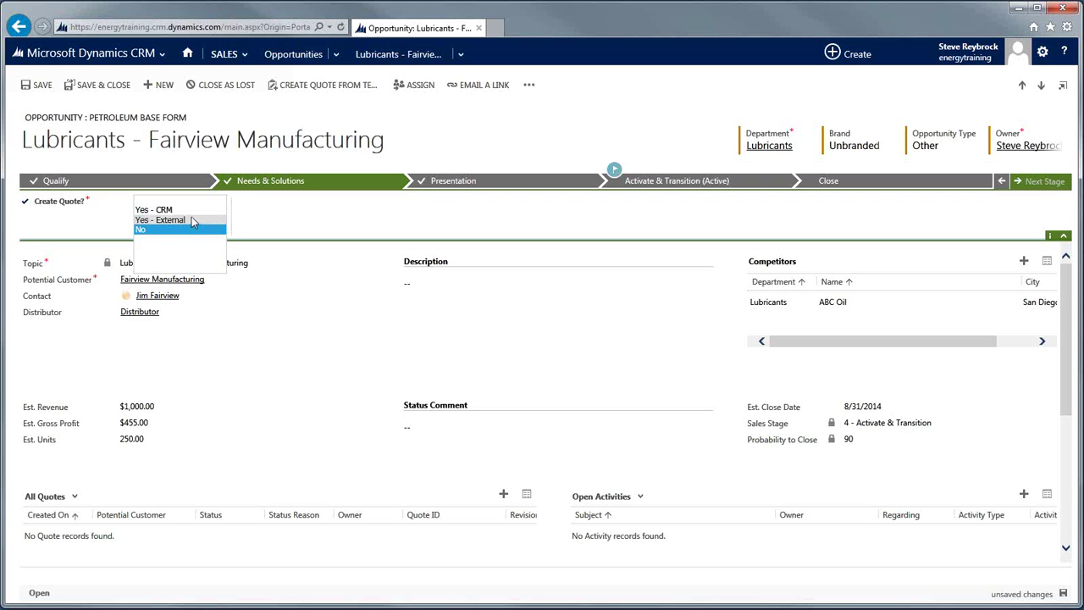
pyautogui.click(298, 222)
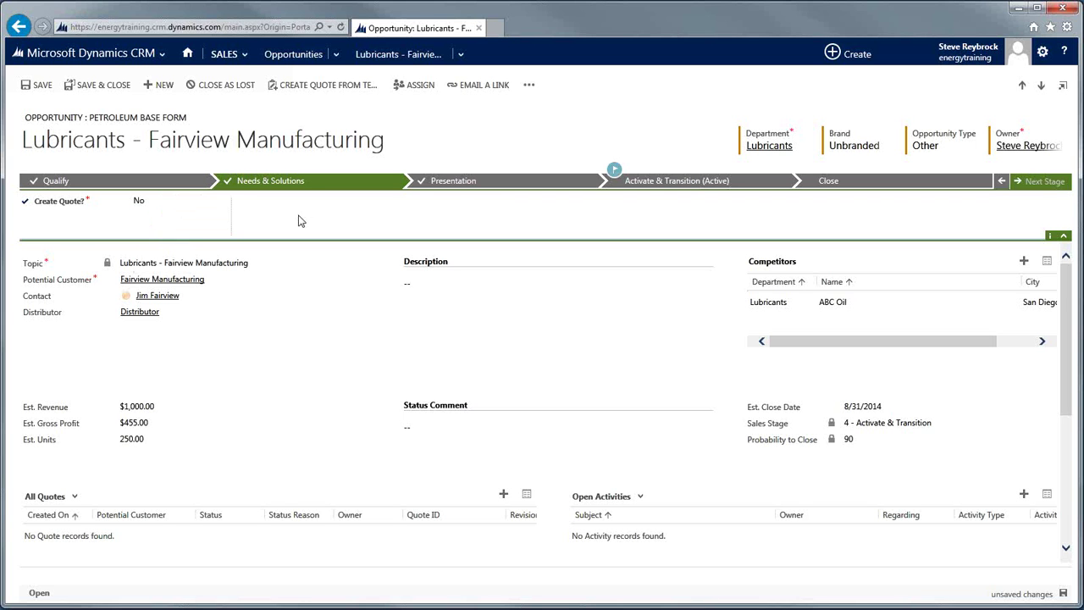
pyautogui.click(475, 182)
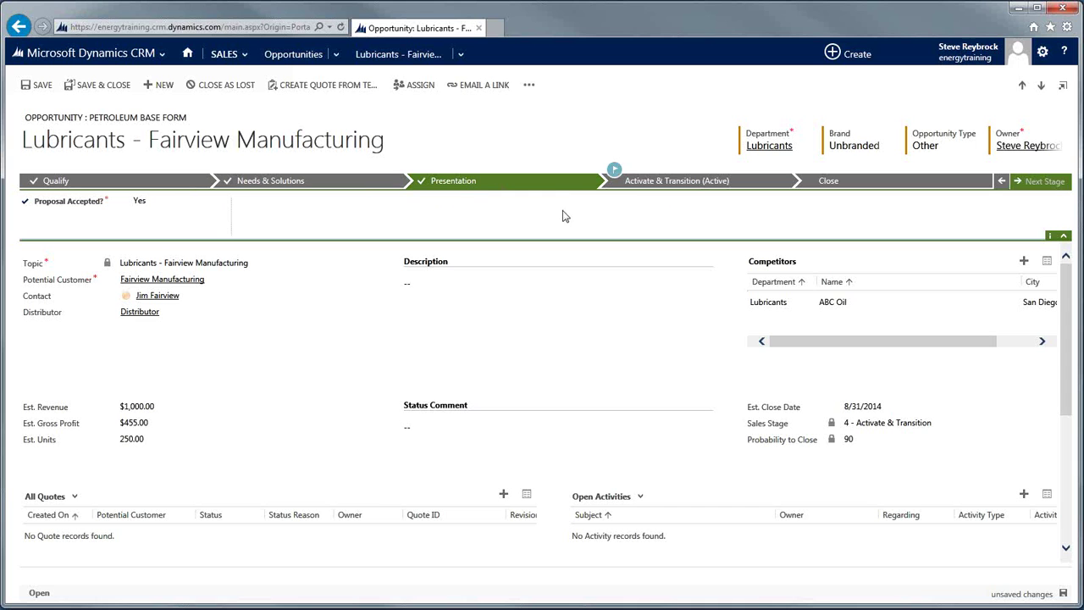
pyautogui.click(661, 189)
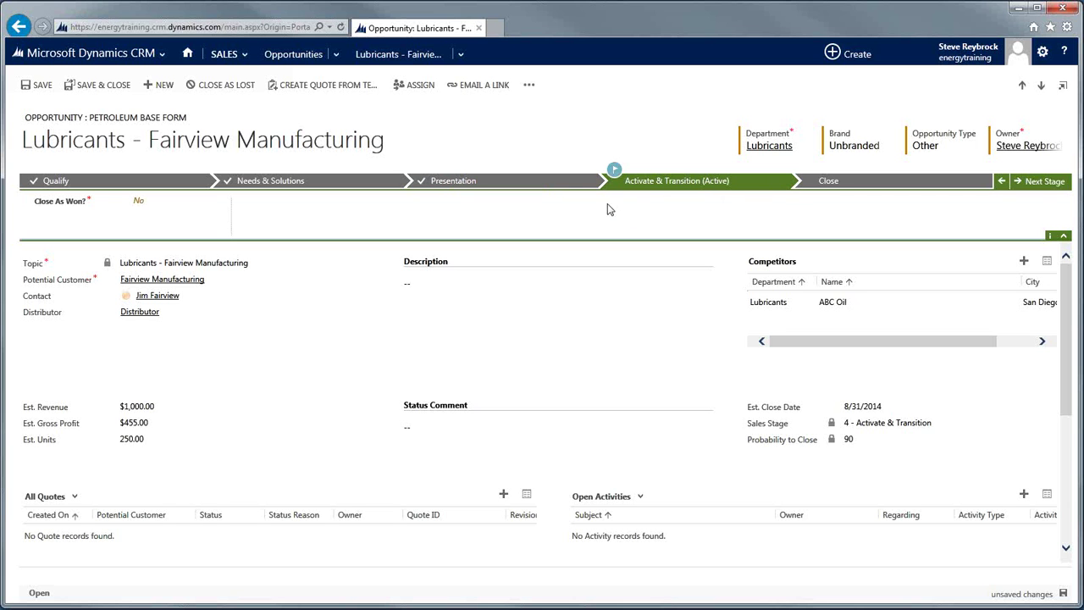
# Set Close As Won? to Yes and close the opportunity with status reason Won.
pyautogui.click(140, 203)
pyautogui.click(140, 203)
pyautogui.click(178, 232)
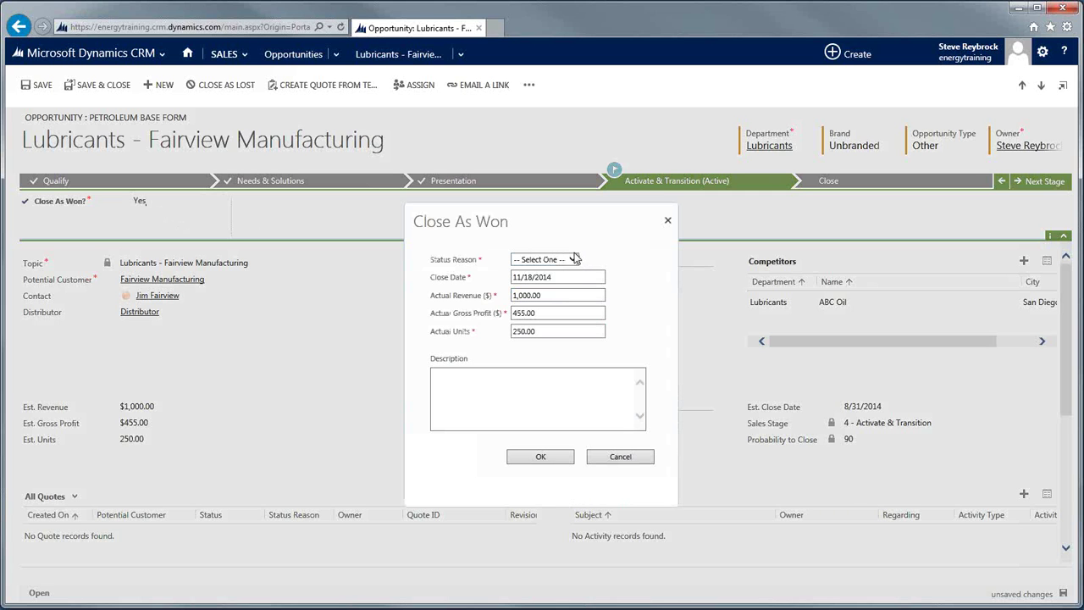
pyautogui.click(574, 258)
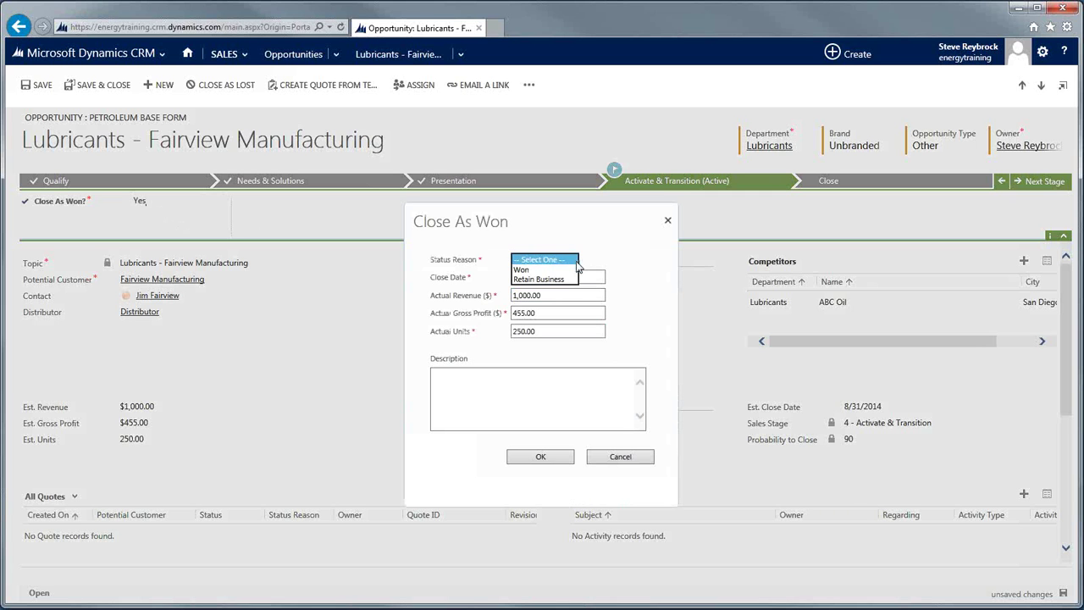
pyautogui.click(545, 270)
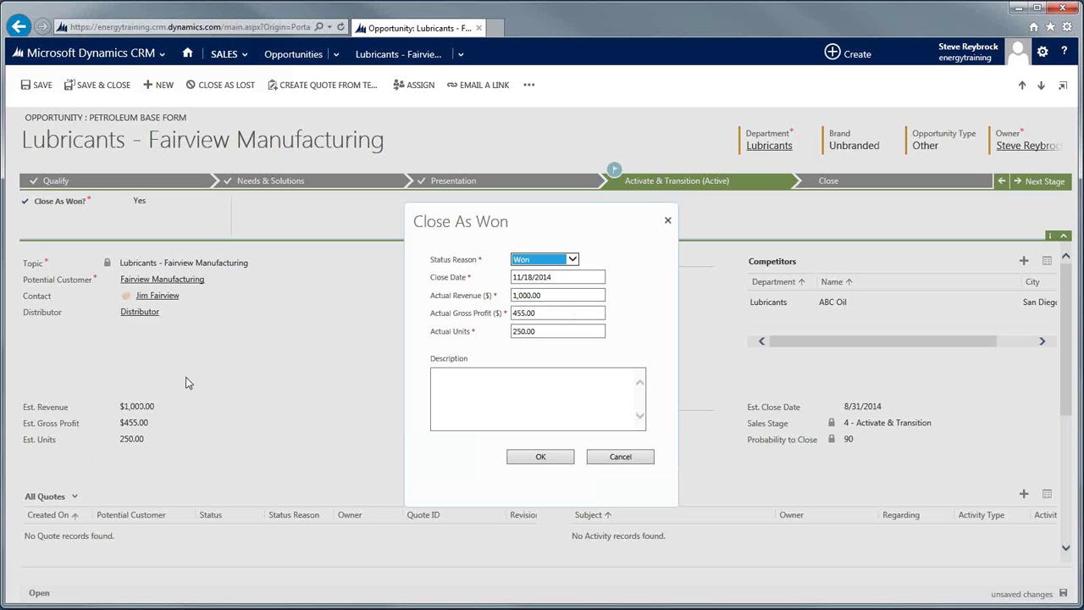
pyautogui.click(540, 458)
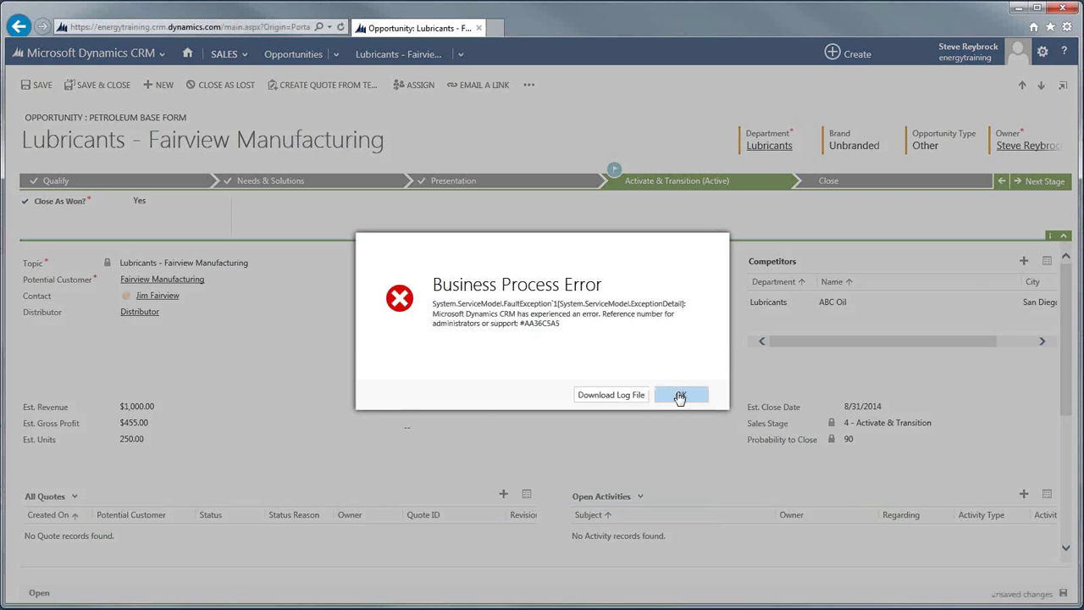
pyautogui.click(681, 395)
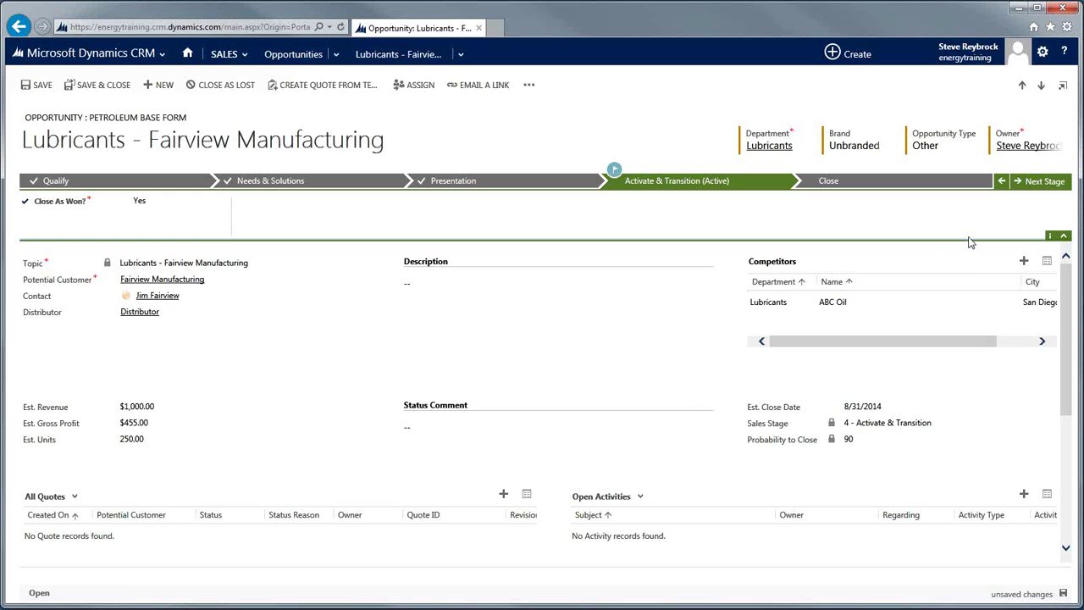
# Advance the opportunity to the Close stage despite the business process error.
pyautogui.click(1030, 185)
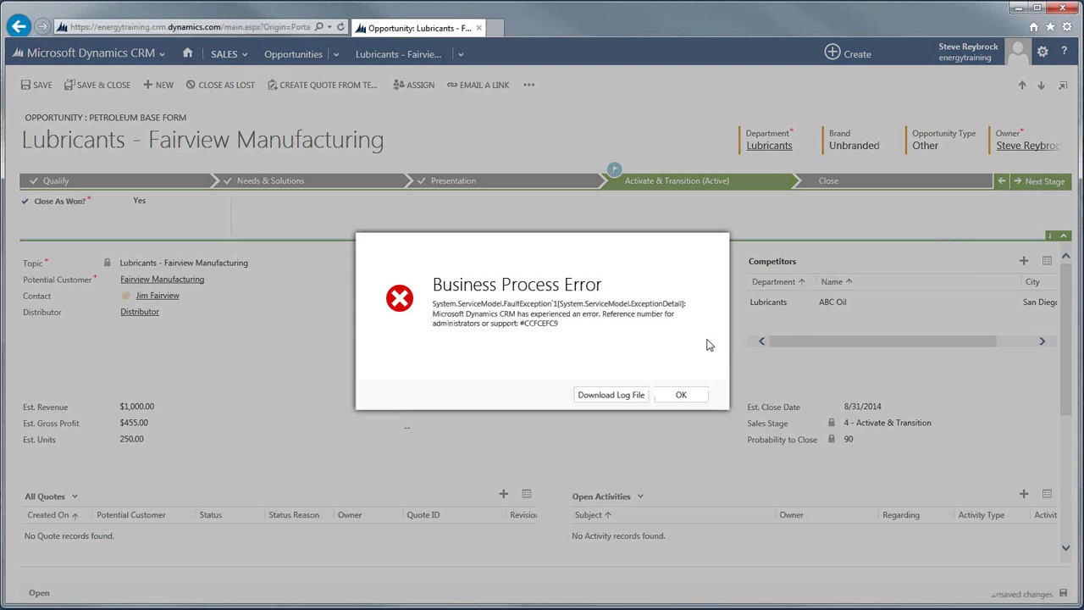
pyautogui.click(693, 396)
pyautogui.click(1025, 187)
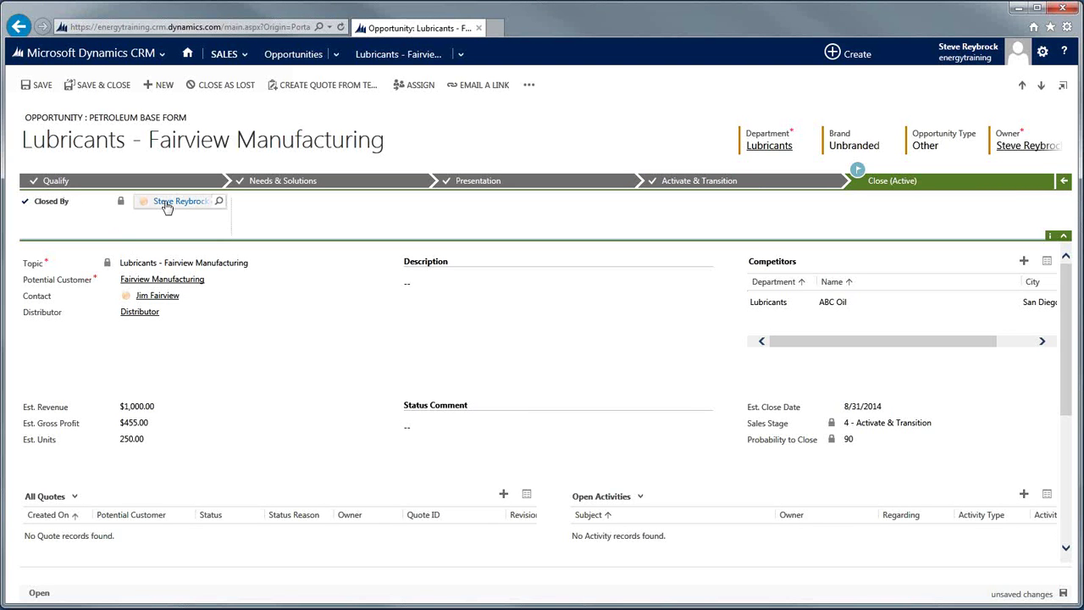
# Try saving the opportunity twice, then leave it discarding the unsaved changes.
pyautogui.click(1064, 594)
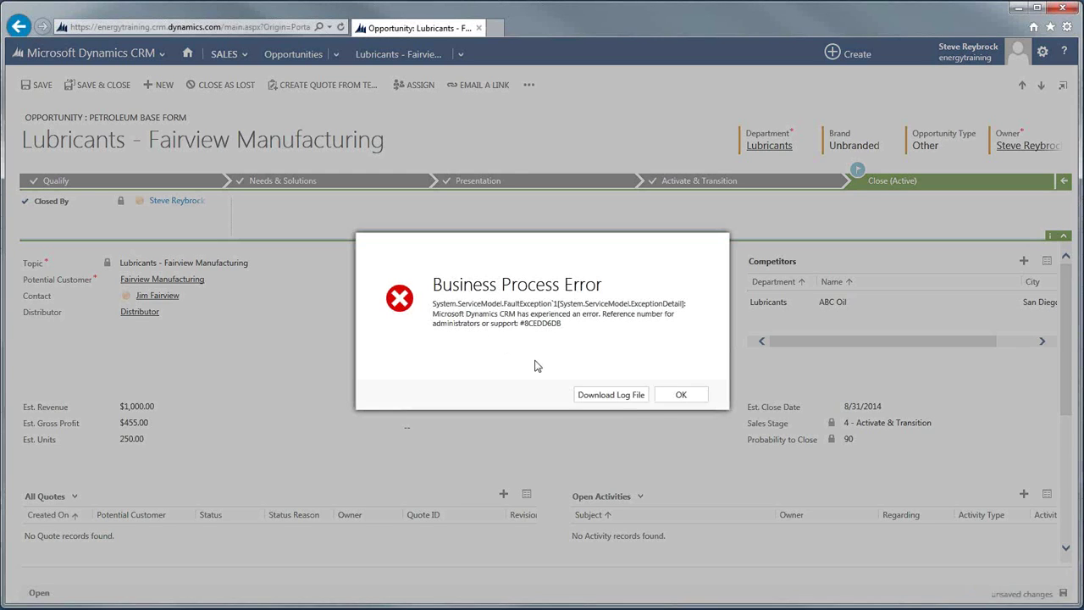
pyautogui.click(666, 396)
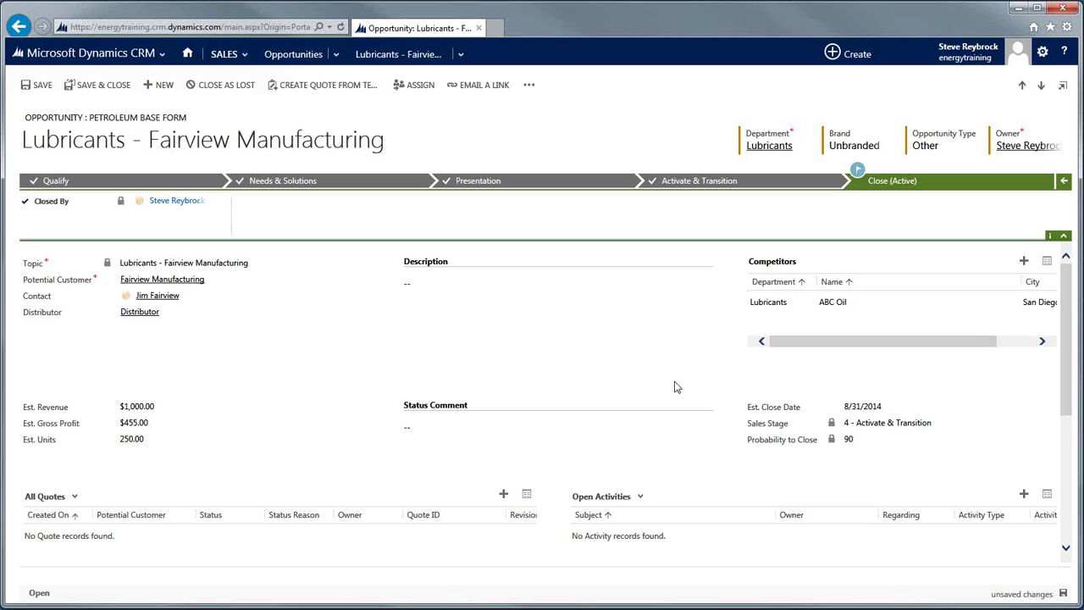
pyautogui.click(1064, 594)
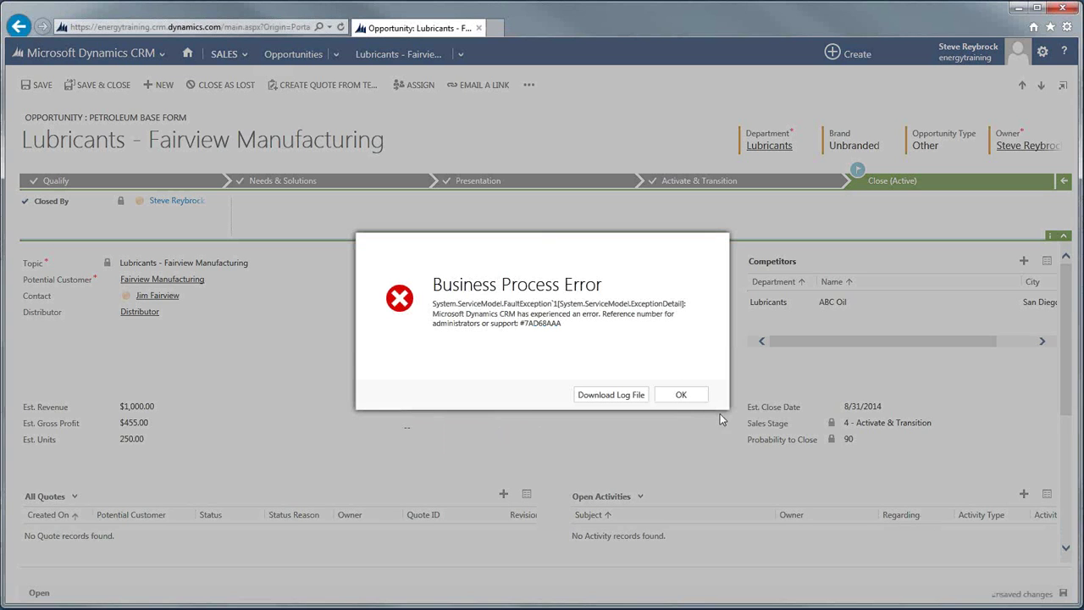
pyautogui.click(676, 398)
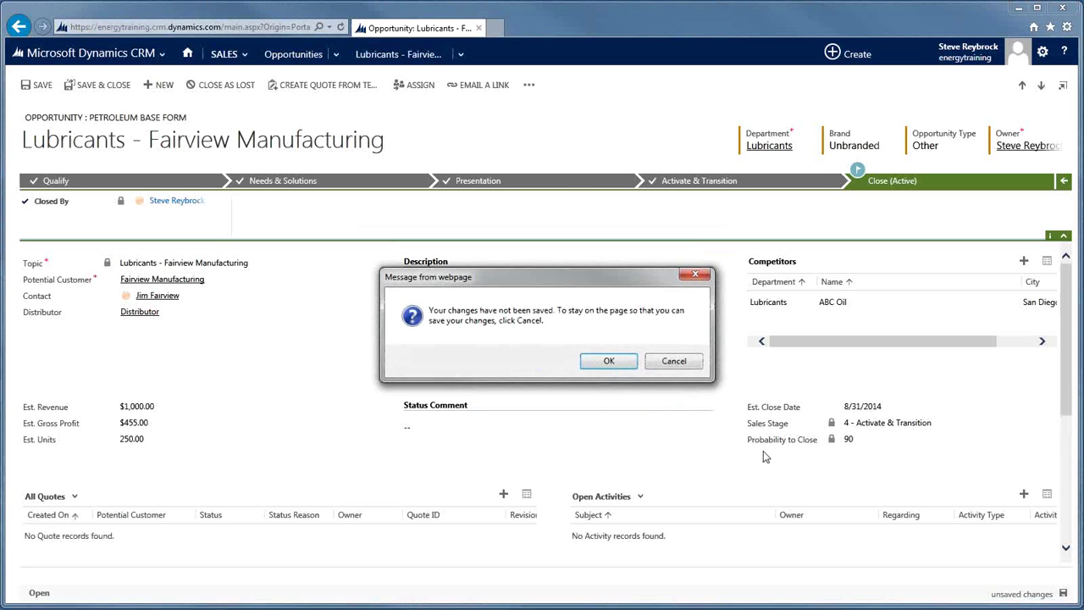
pyautogui.click(607, 362)
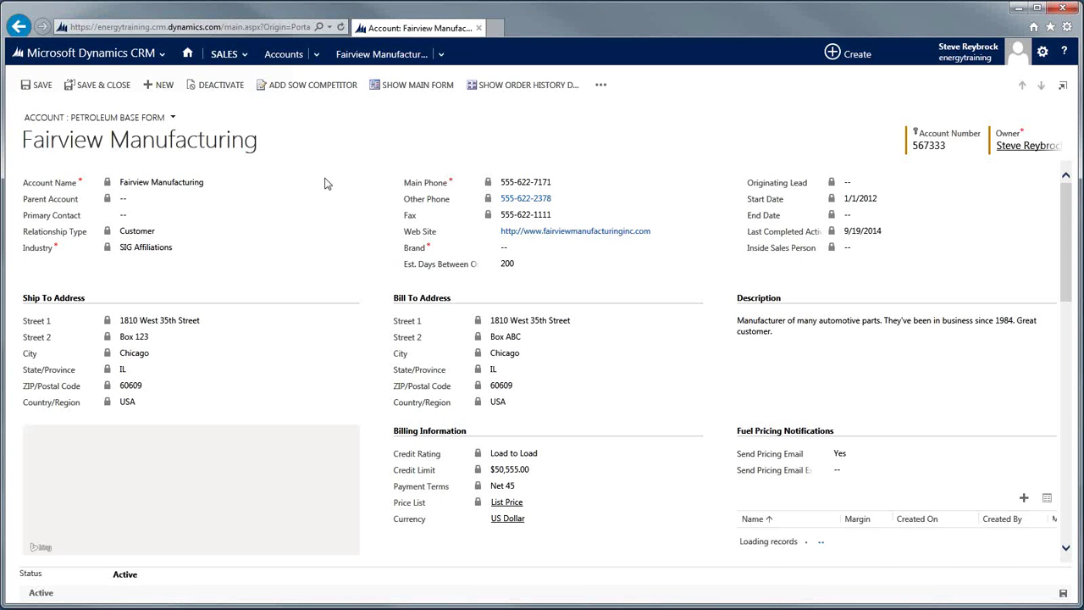
# From Fairview Manufacturing's activities, start a new Phone Call activity.
pyautogui.click(442, 56)
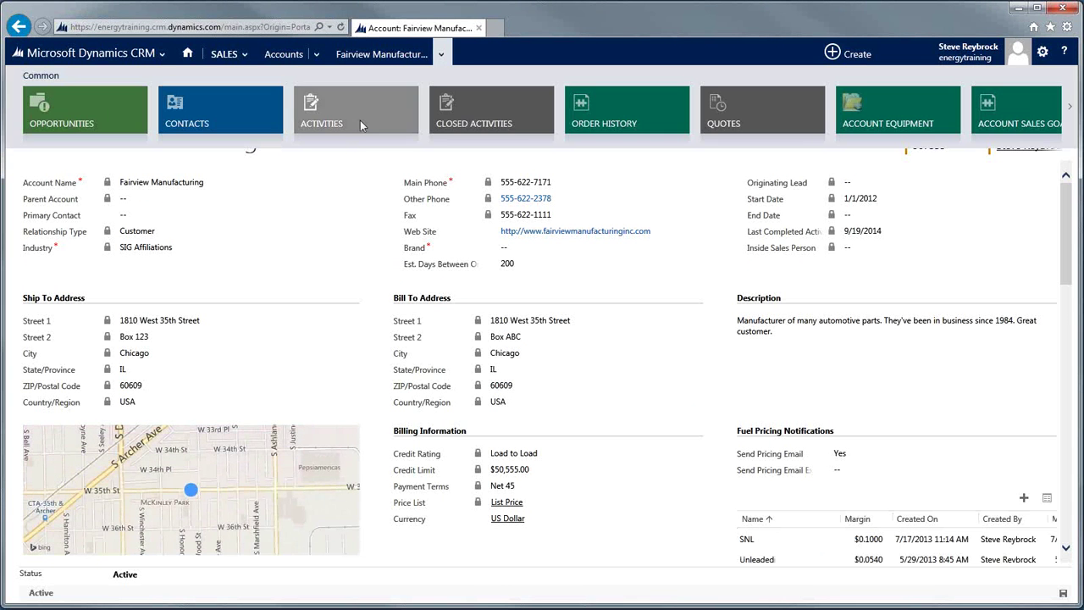
pyautogui.click(363, 123)
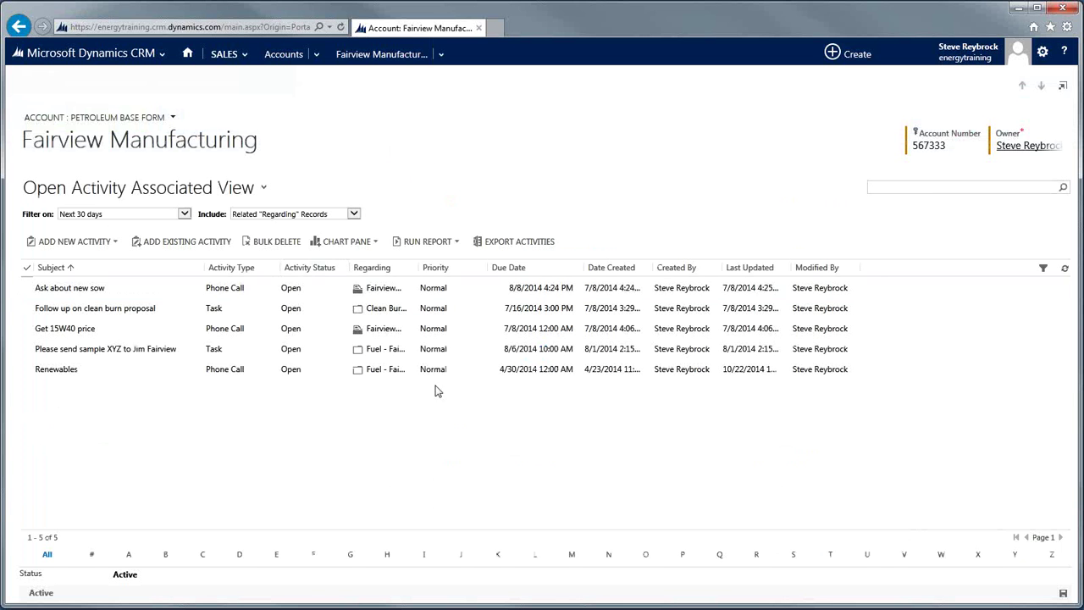
pyautogui.click(114, 242)
pyautogui.click(65, 299)
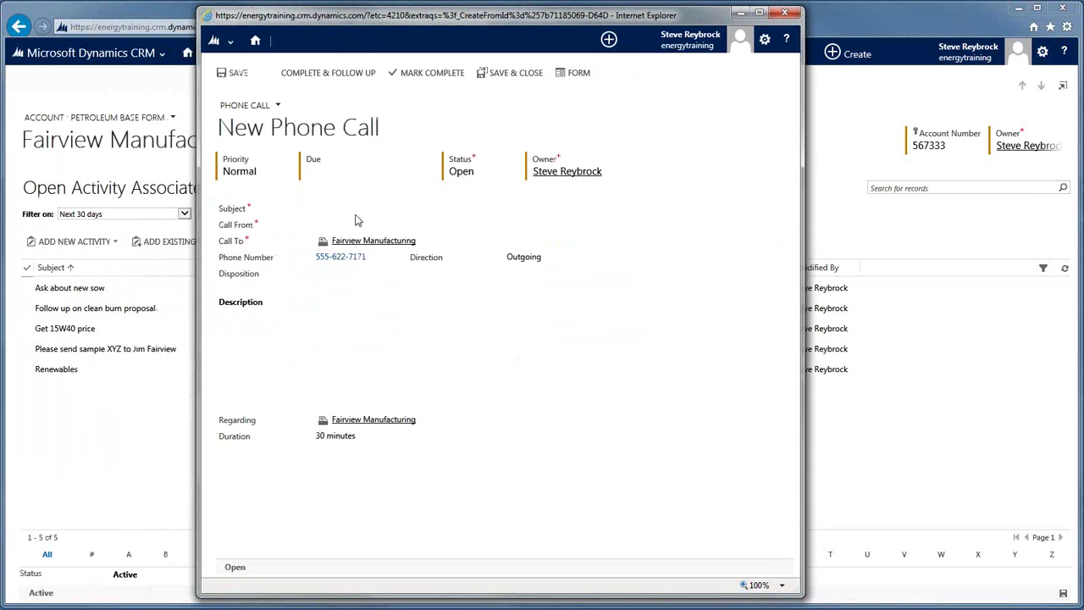
# Set the call's due date to 21 November 2014 and subject to 'Follow on delivery'.
pyautogui.click(334, 174)
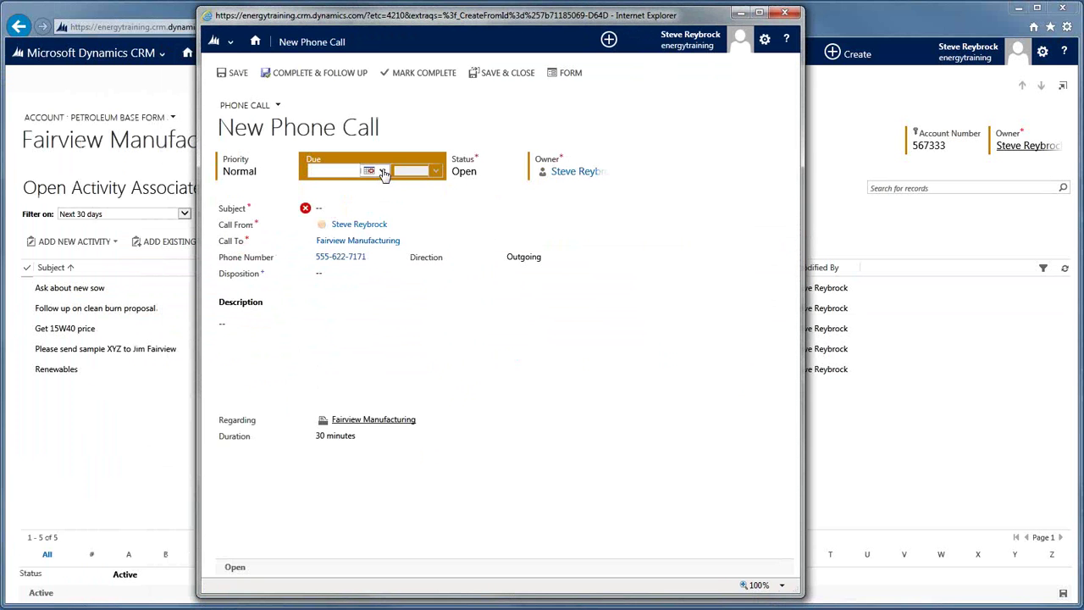
pyautogui.click(382, 171)
pyautogui.click(439, 245)
pyautogui.click(374, 211)
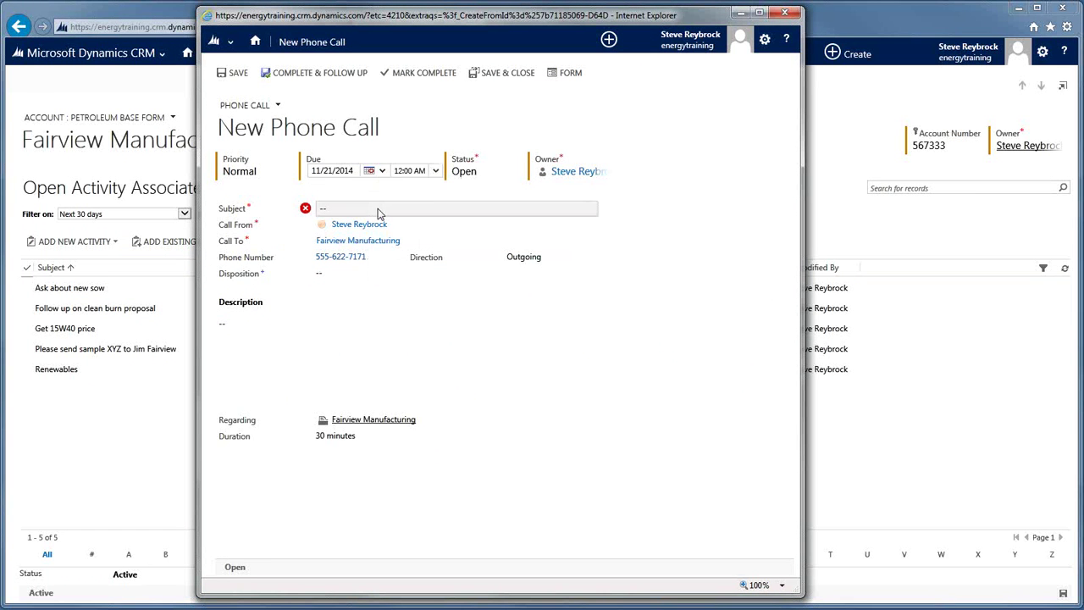
pyautogui.write('i')
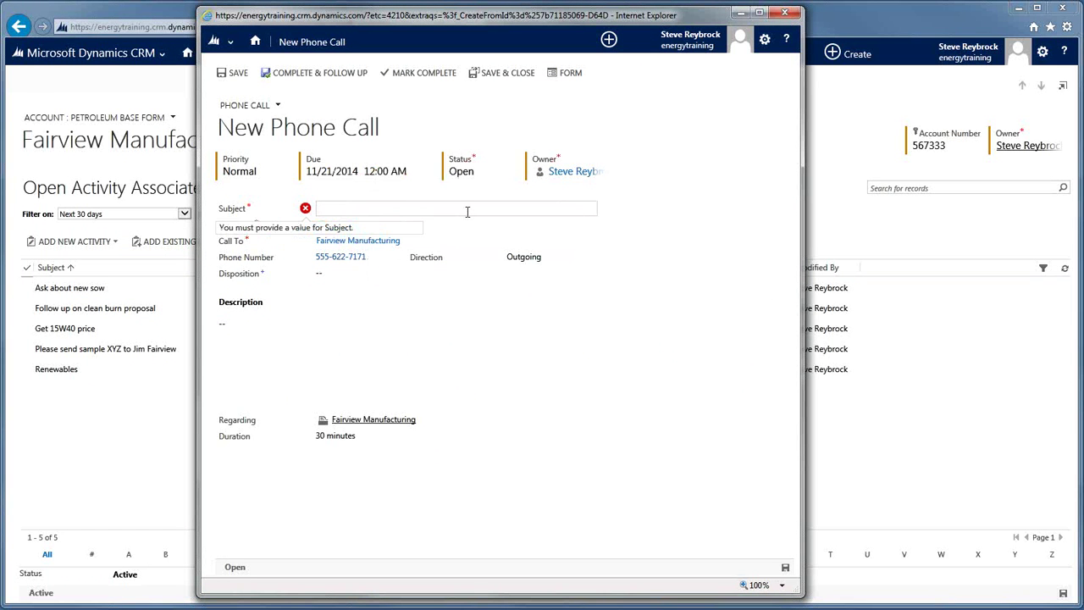
pyautogui.write('Follow on')
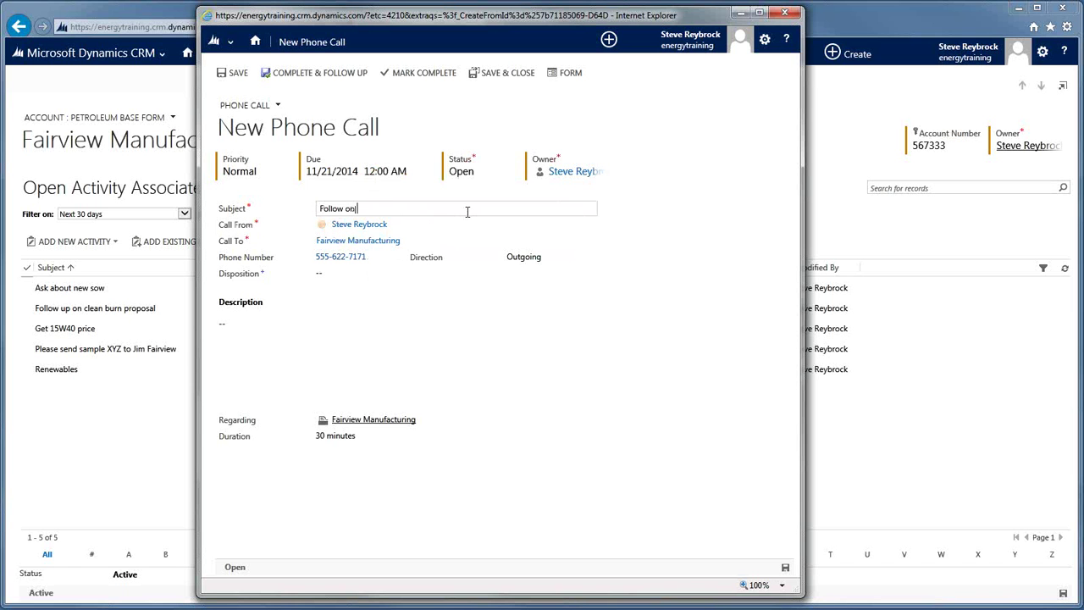
pyautogui.write(' delivery')
# Choose Contact Made, describe the 11/18 won lubes opportunity and delivery follow-up, then save and close.
pyautogui.click(377, 269)
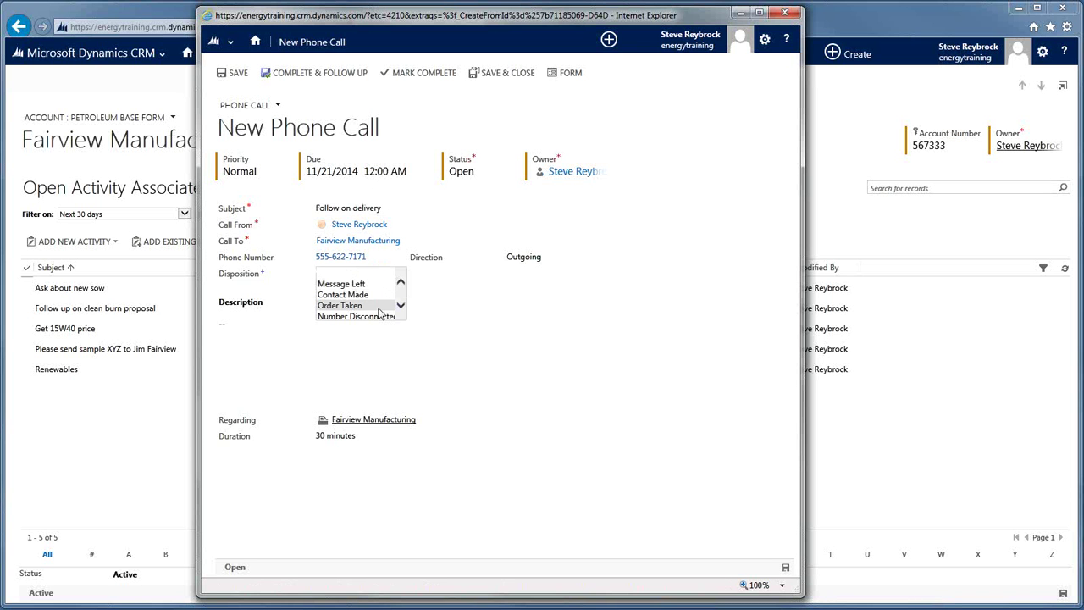
pyautogui.click(368, 297)
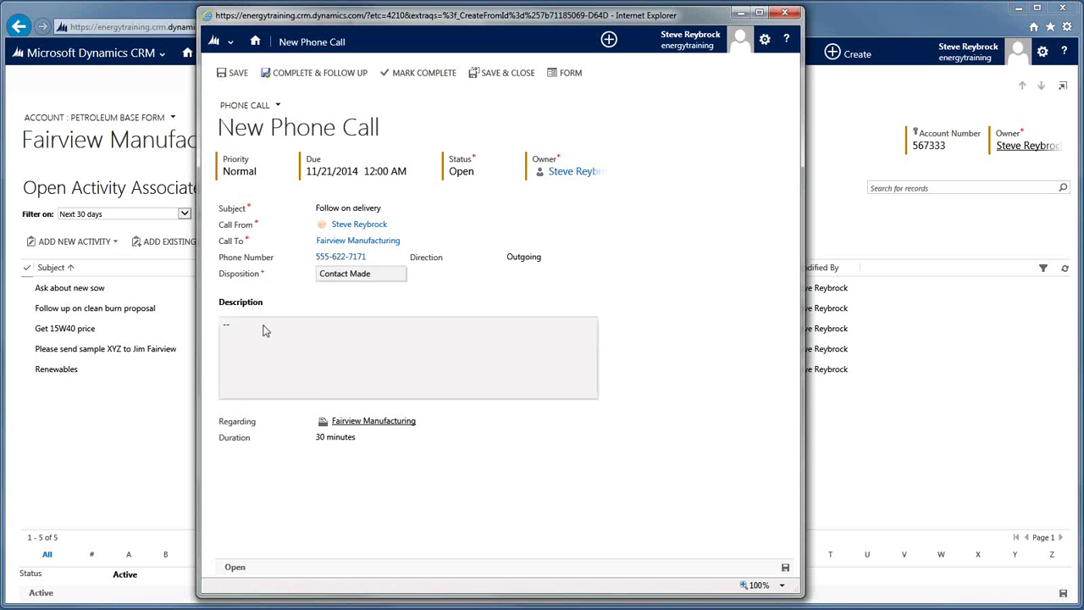
pyautogui.click(418, 337)
pyautogui.write('11/18')
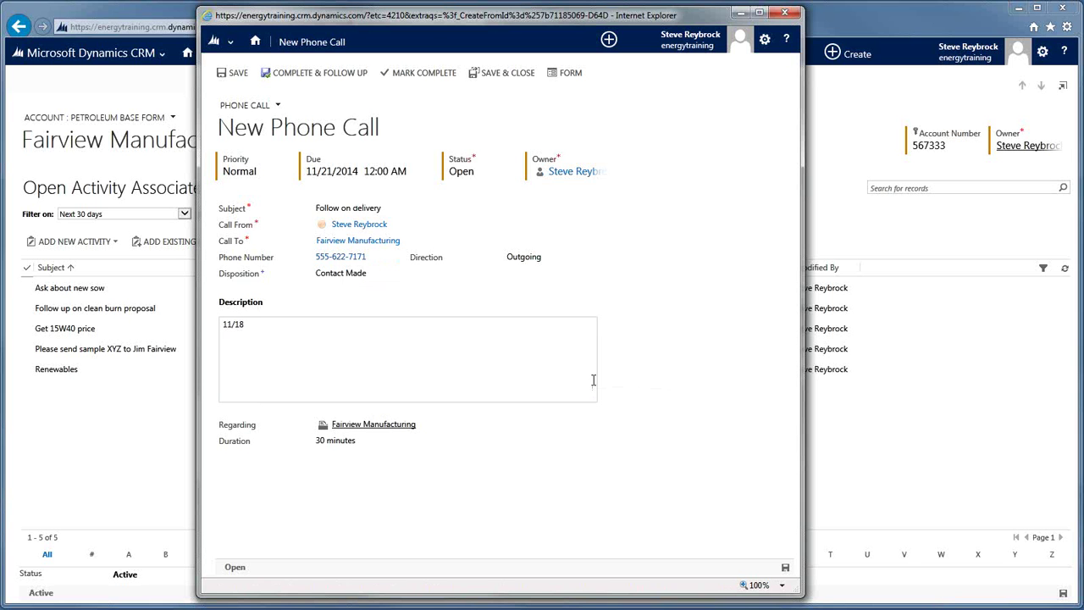
pyautogui.write(' Opportunity WON for lubes, Jim a')
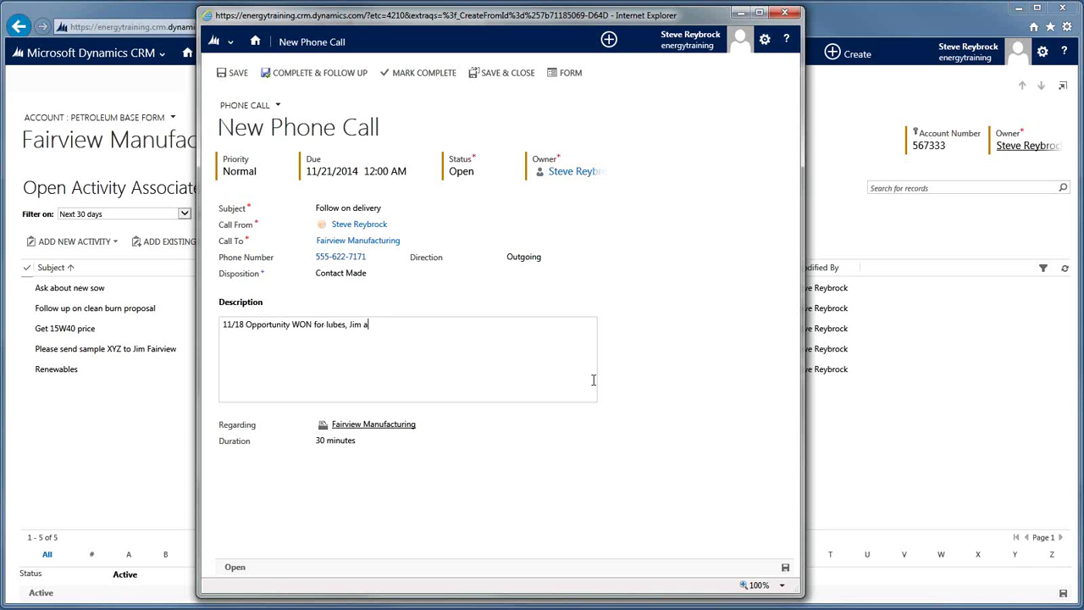
pyautogui.write('sked for delivery, follow up')
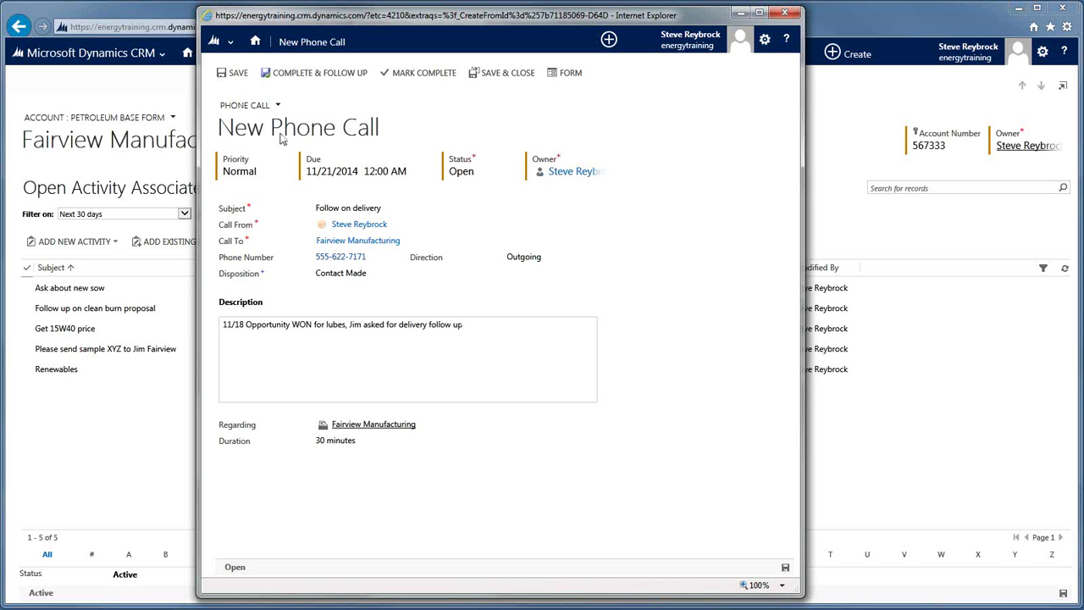
pyautogui.click(236, 74)
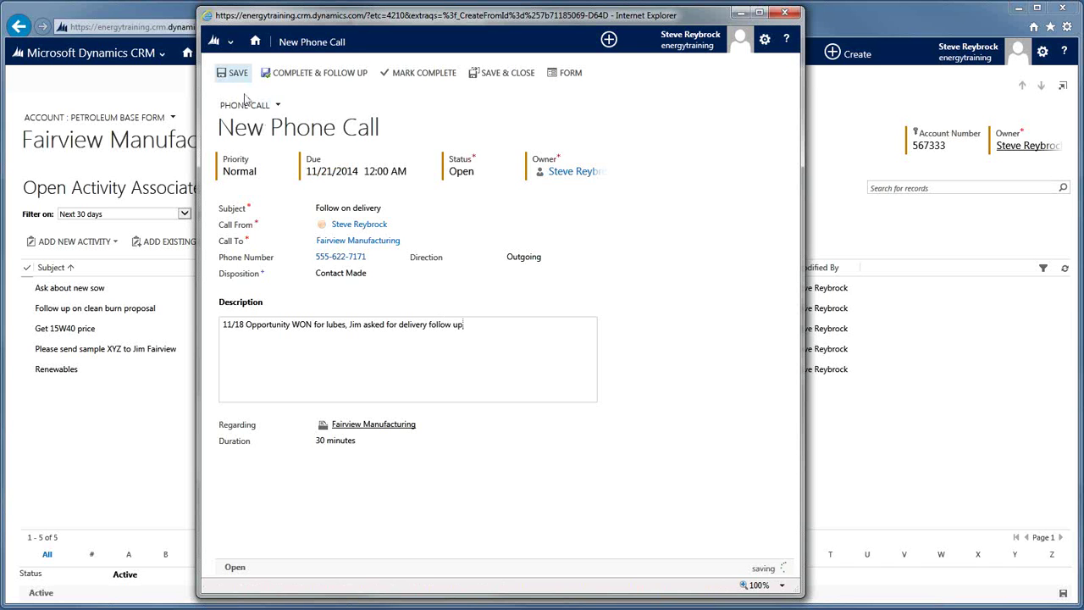
pyautogui.click(784, 11)
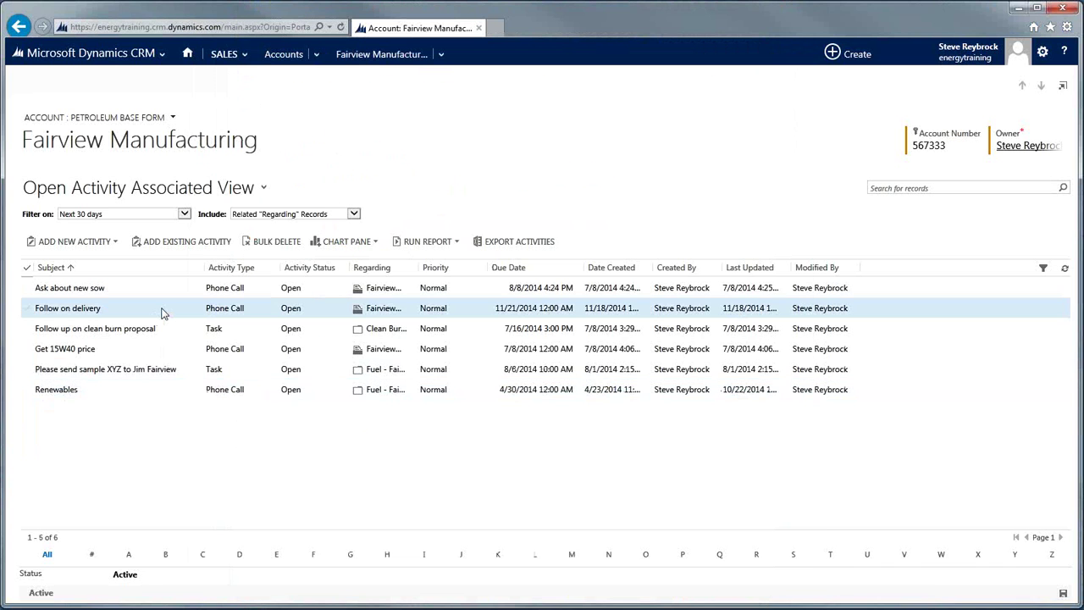
# Select and open the Follow on delivery phone call from the Open Activity Associated View.
pyautogui.click(162, 310)
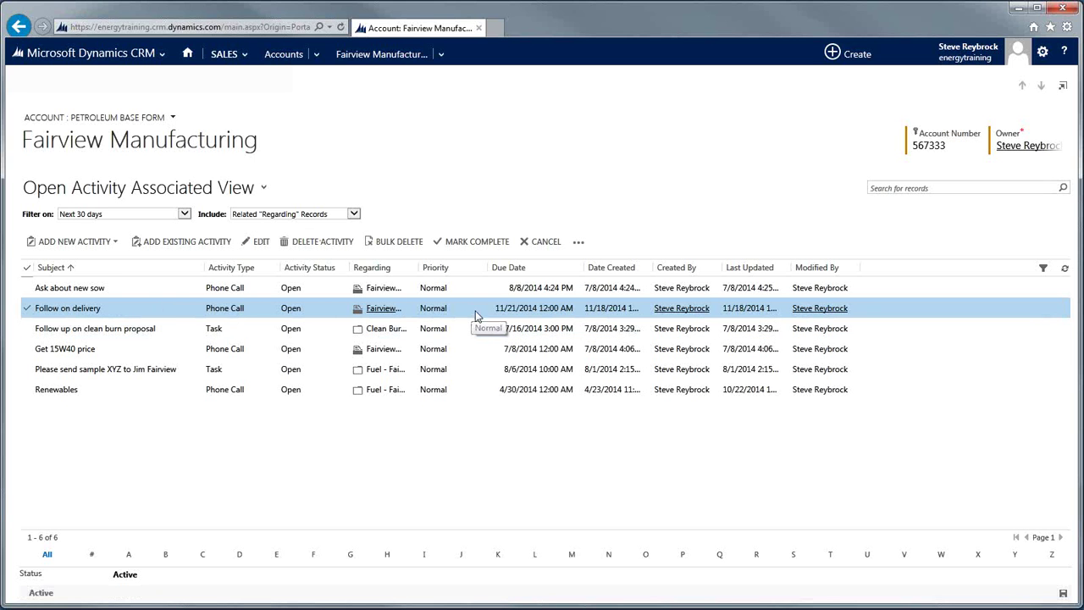
pyautogui.doubleClick(477, 316)
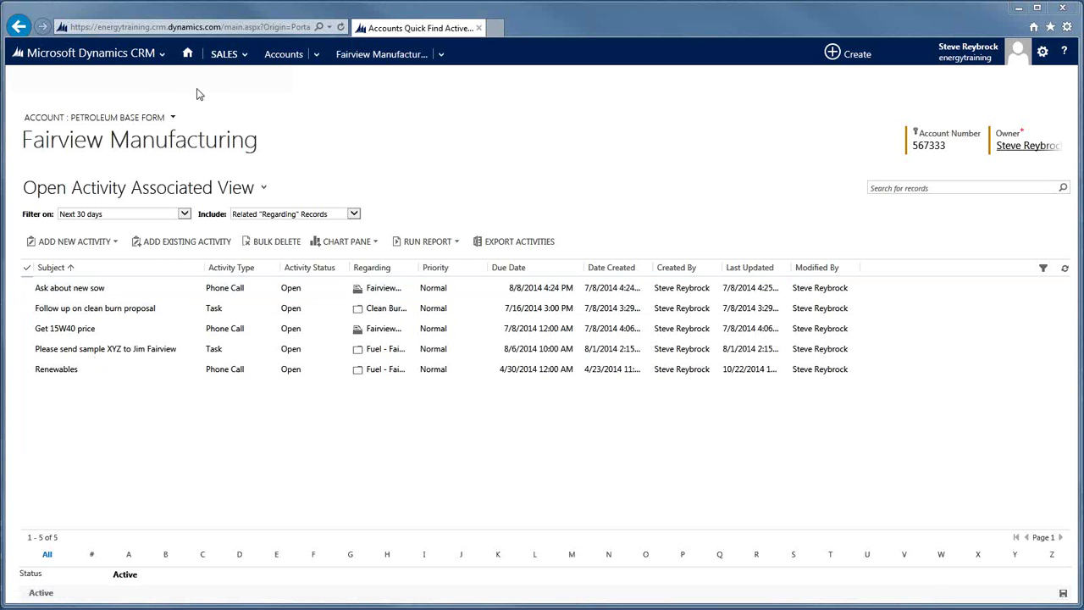
# Open the Workplace dashboards and expand the dashboard selector to list the system dashboards.
pyautogui.click(164, 62)
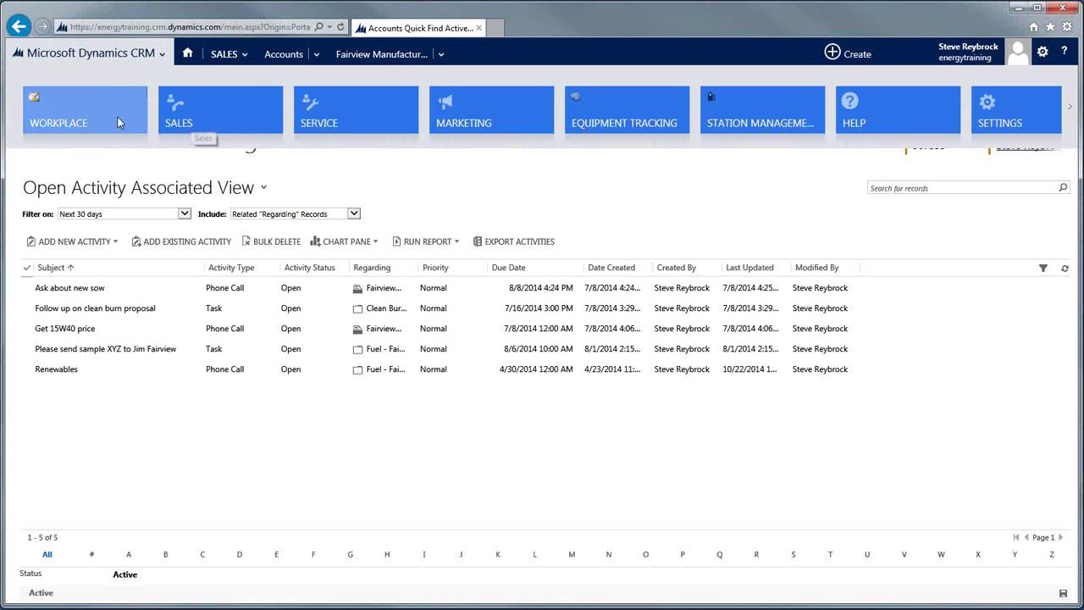
pyautogui.click(118, 133)
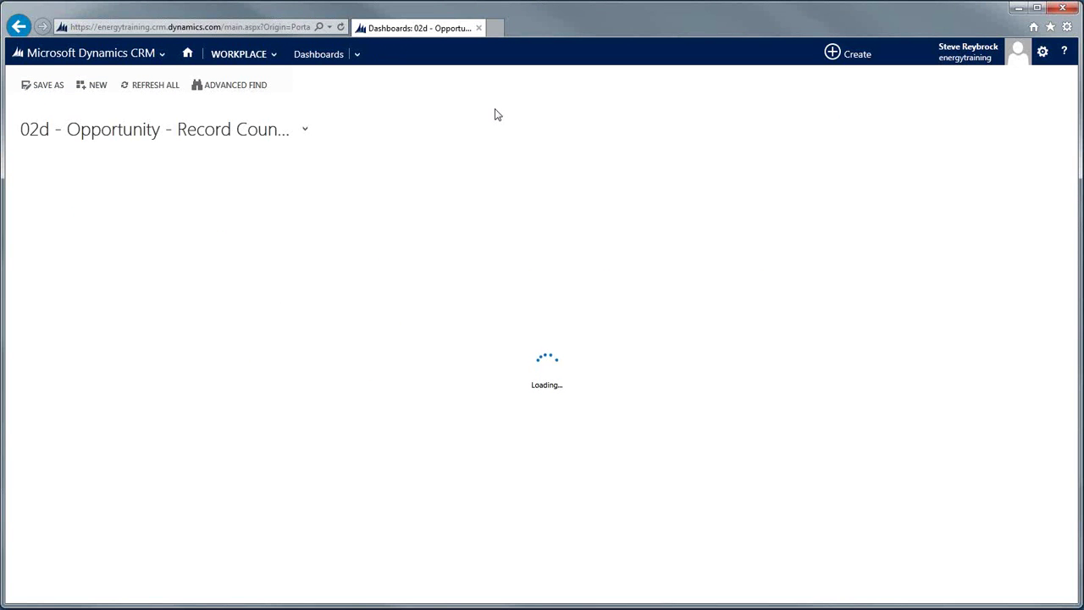
pyautogui.click(306, 130)
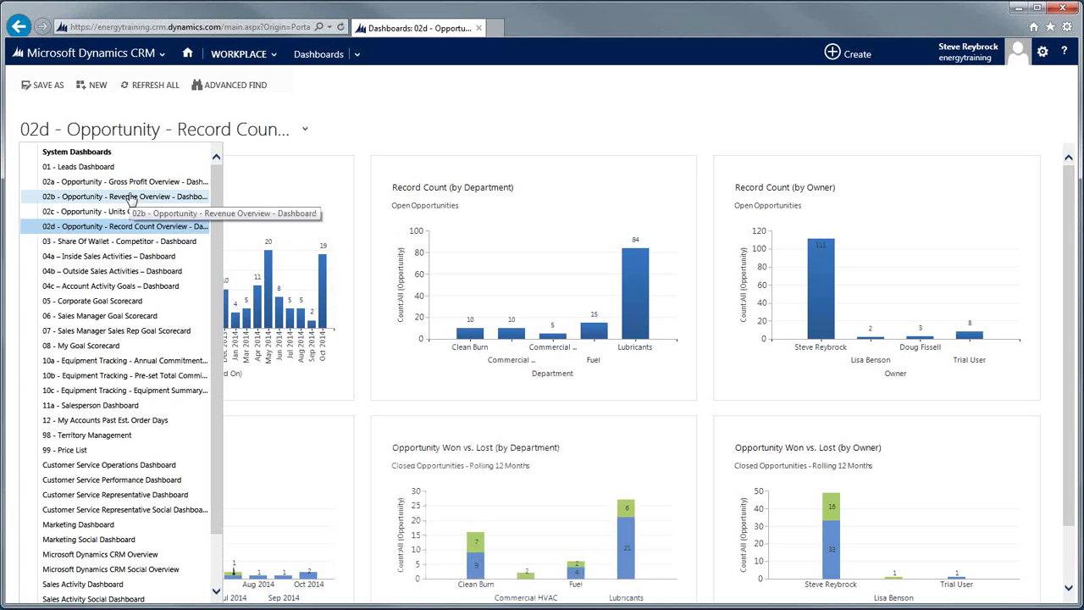
# Switch to the 02a - Opportunity - Gross Profit Overview dashboard and view the stage funnel chart's records.
pyautogui.click(129, 182)
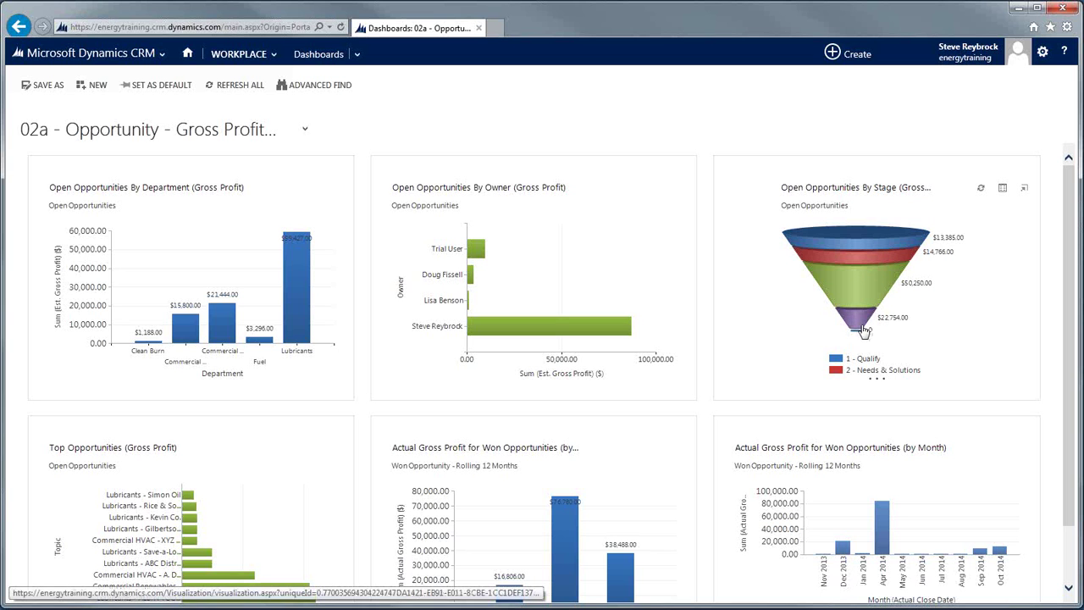
pyautogui.click(1004, 194)
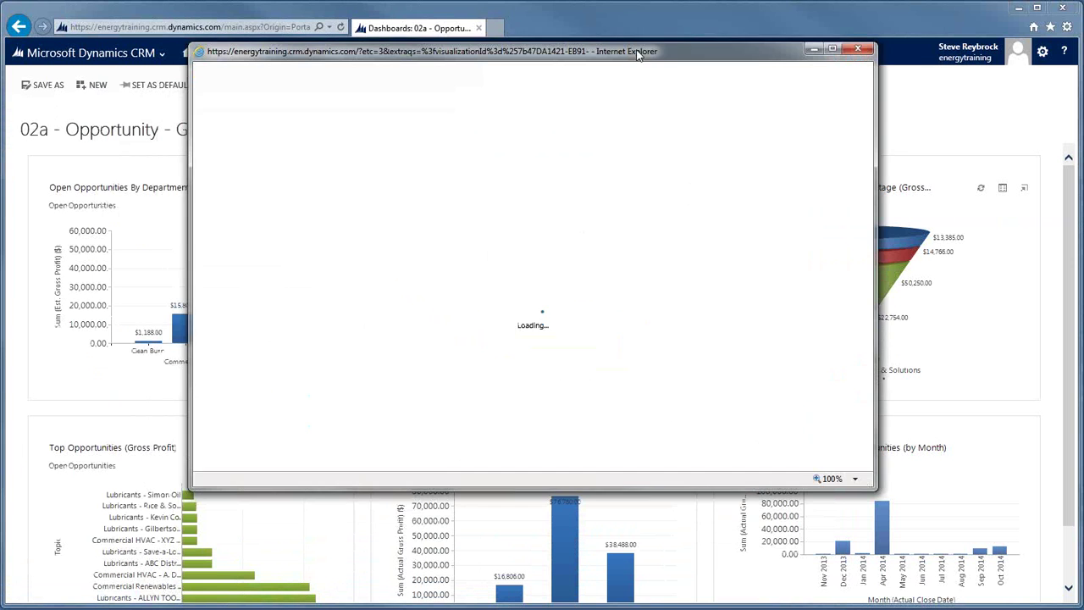
# Drill the 4 - Activate & Transition funnel stage down by Est. Close Date.
pyautogui.moveTo(644, 43); pyautogui.dragTo(661, 16)
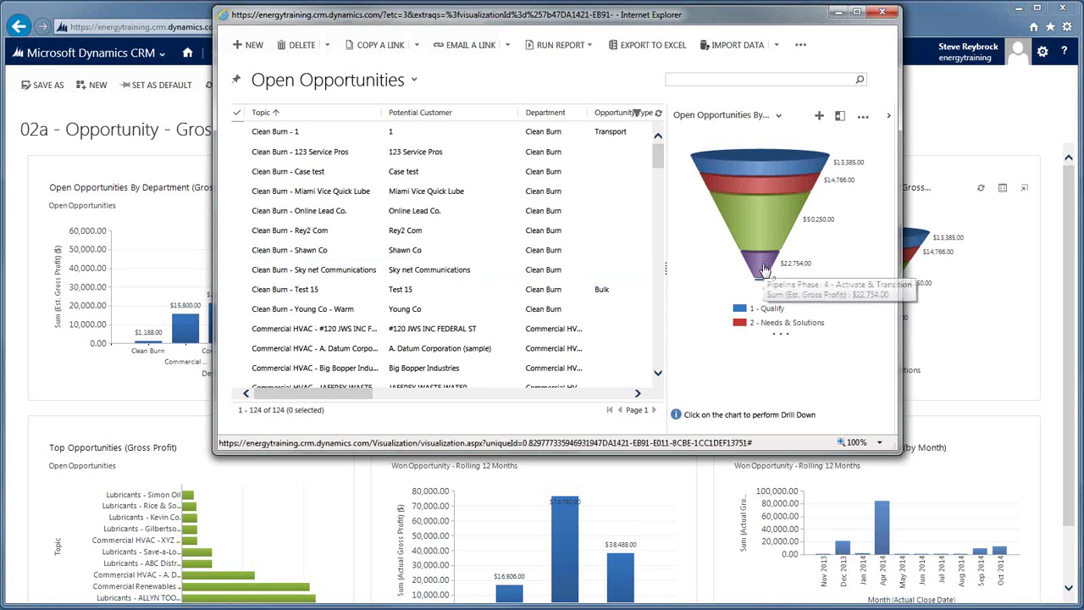
pyautogui.click(763, 269)
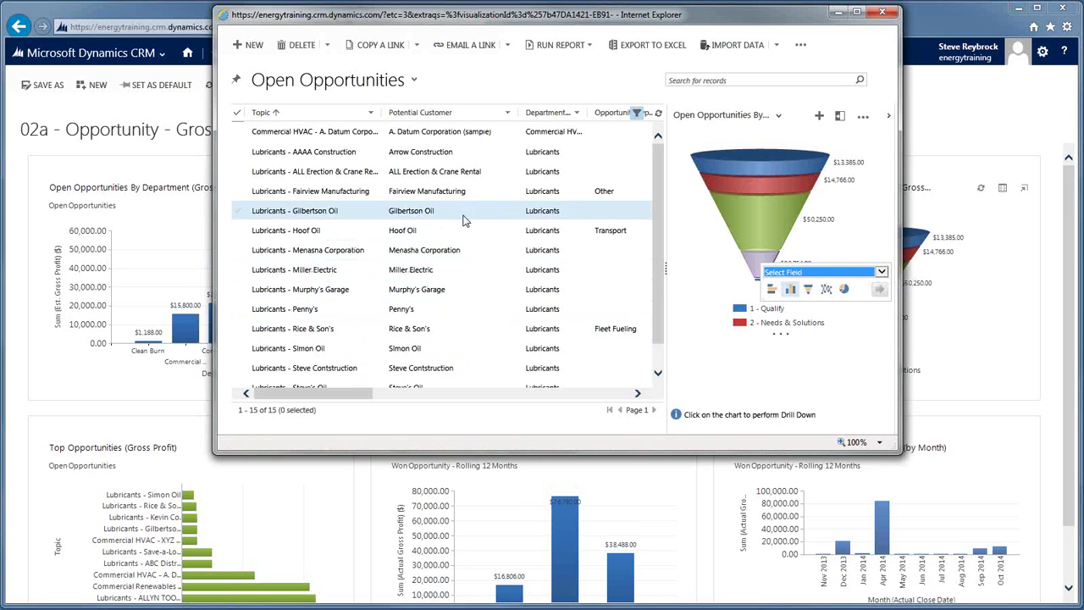
pyautogui.click(881, 273)
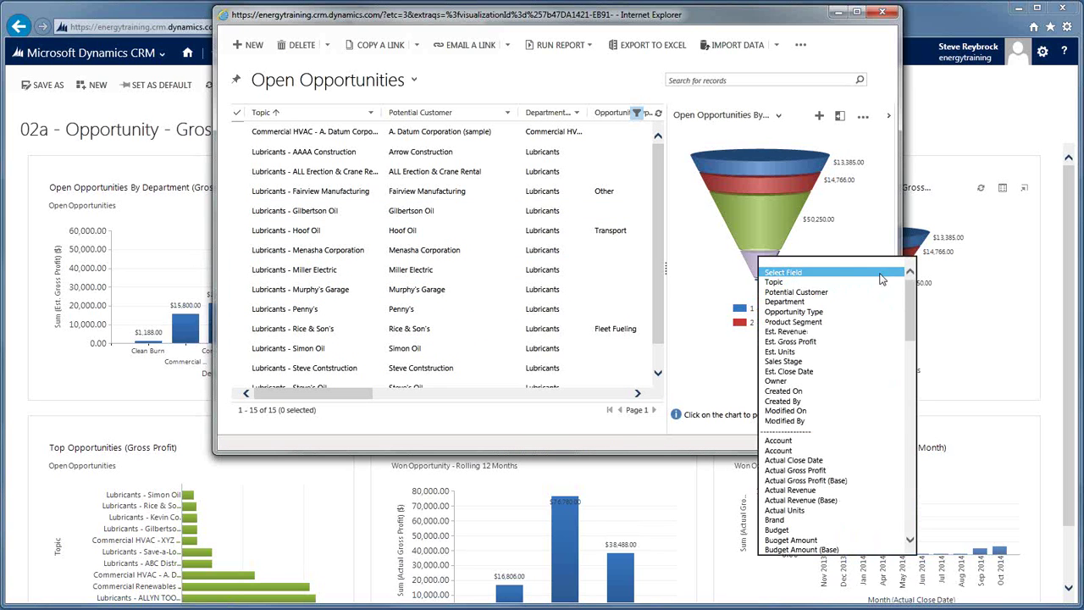
pyautogui.click(813, 372)
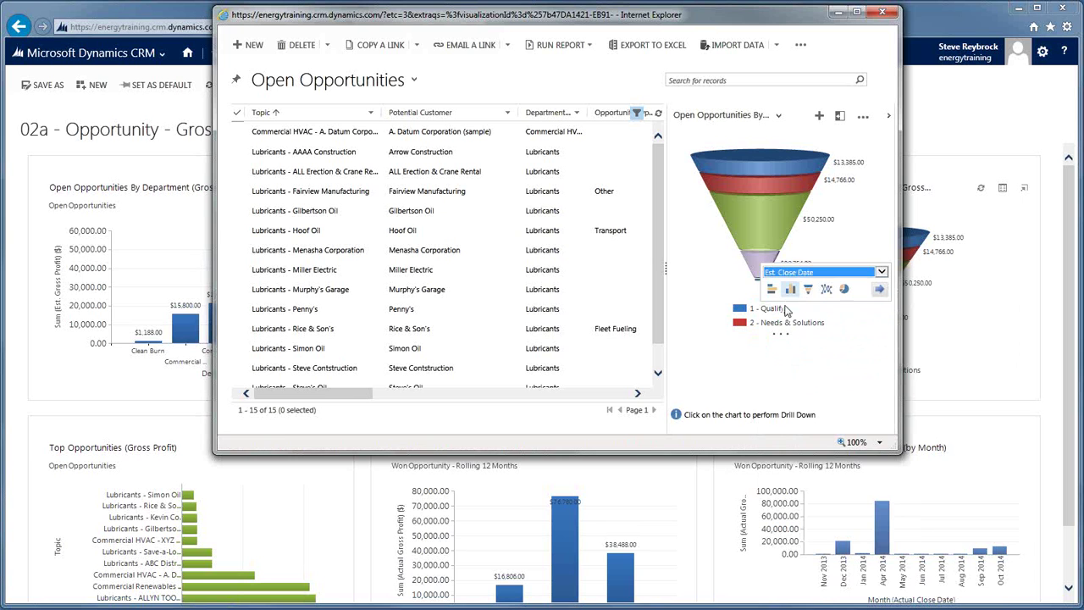
pyautogui.click(879, 289)
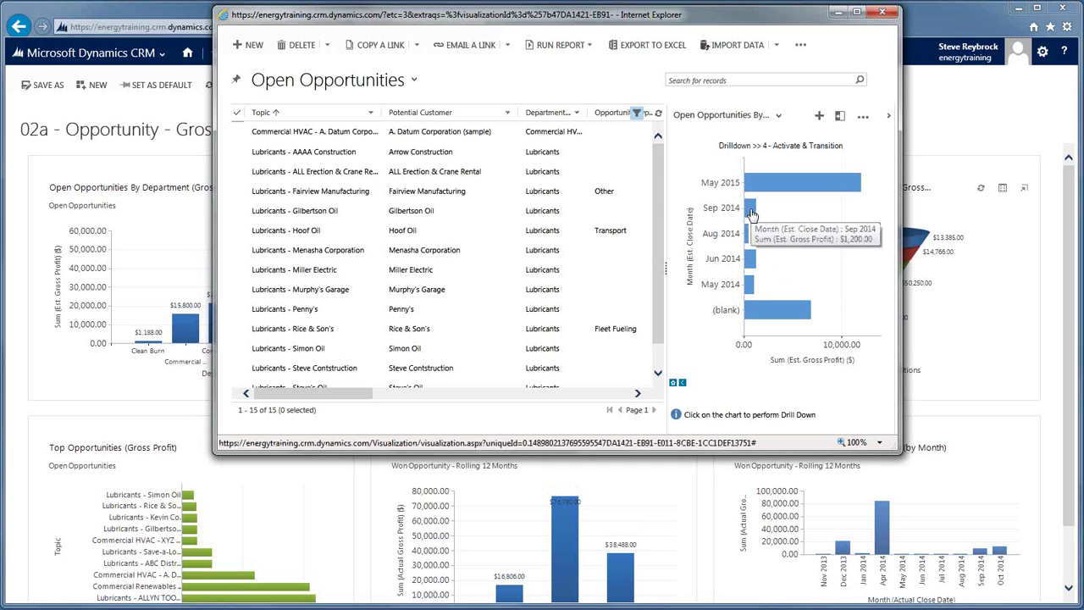
# Drill into the Sep 2014 bar, review its single opportunity, and close the records window.
pyautogui.click(751, 217)
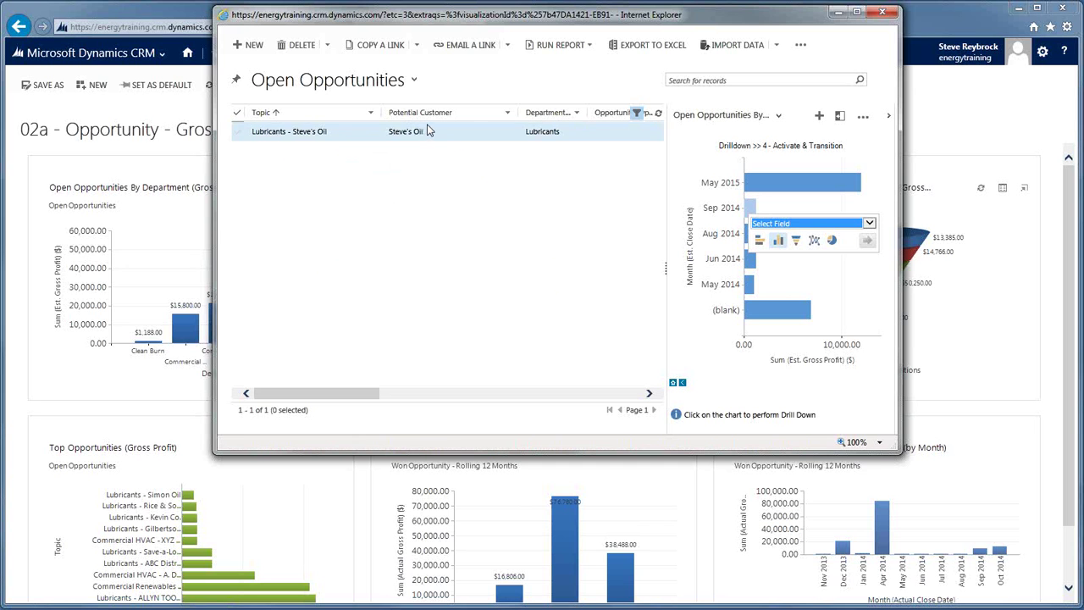
pyautogui.moveTo(370, 393); pyautogui.dragTo(467, 341)
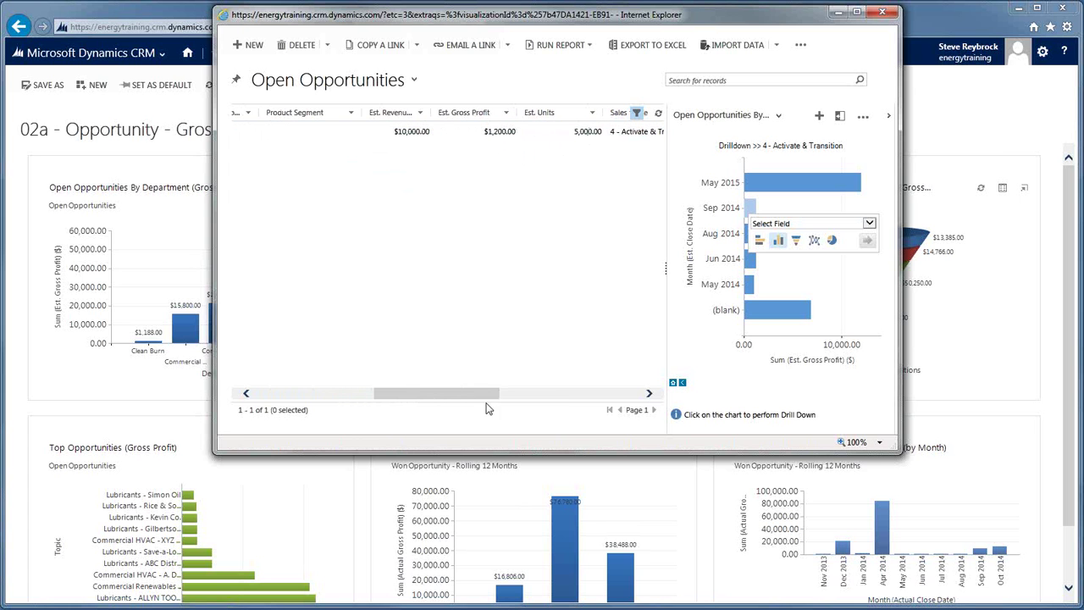
pyautogui.moveTo(485, 393); pyautogui.dragTo(520, 393)
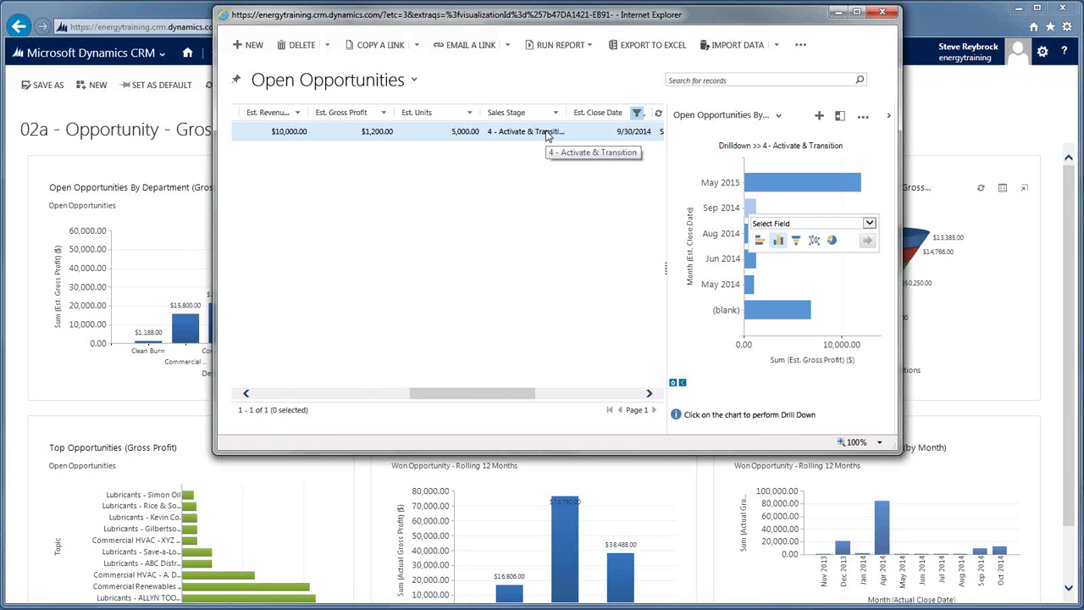
pyautogui.click(883, 12)
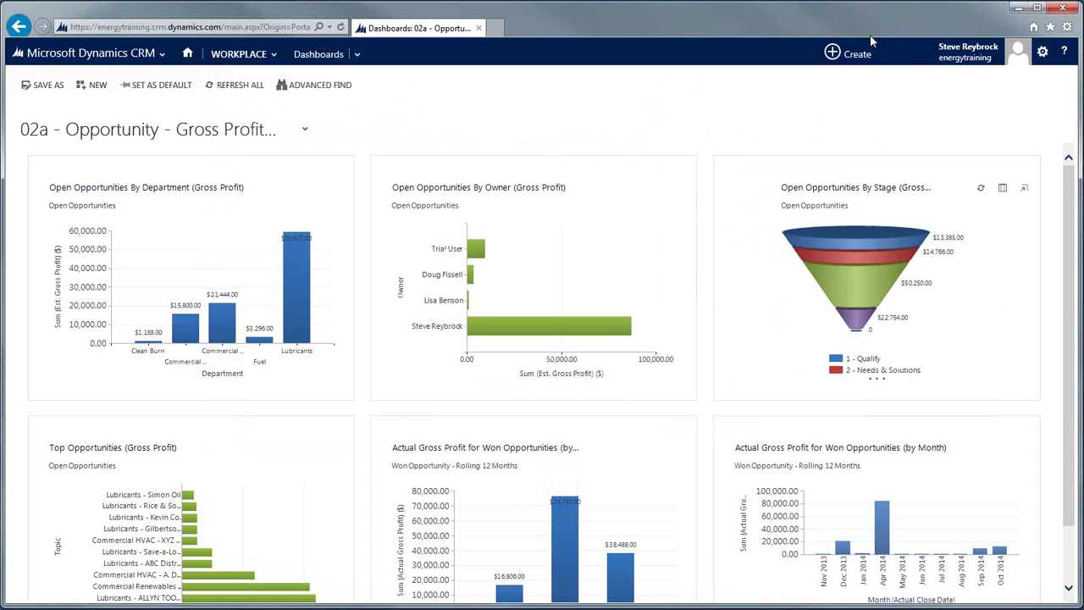
pyautogui.click(305, 131)
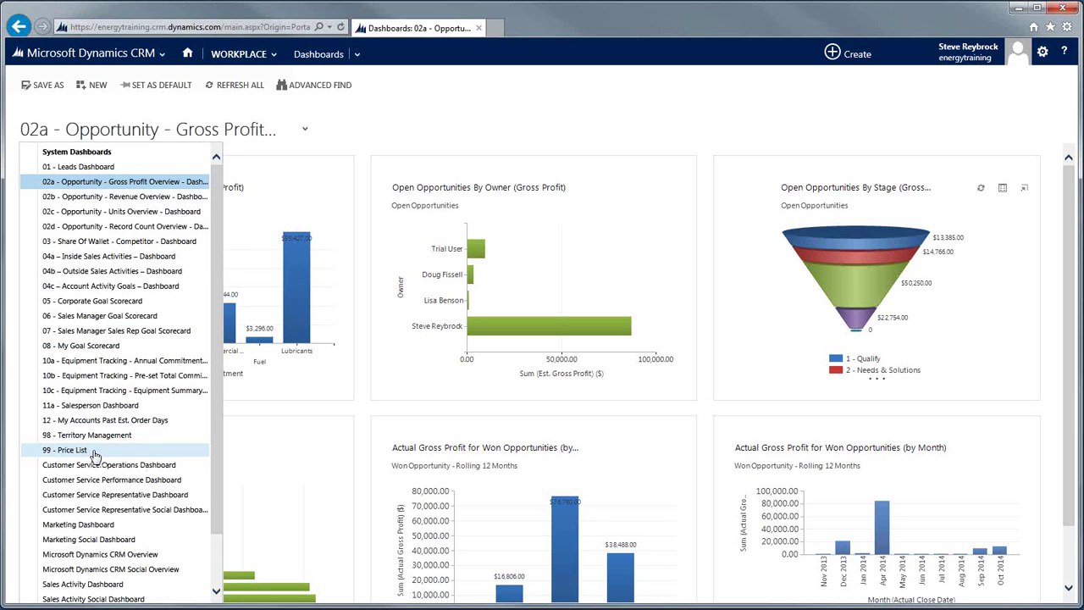
pyautogui.click(488, 118)
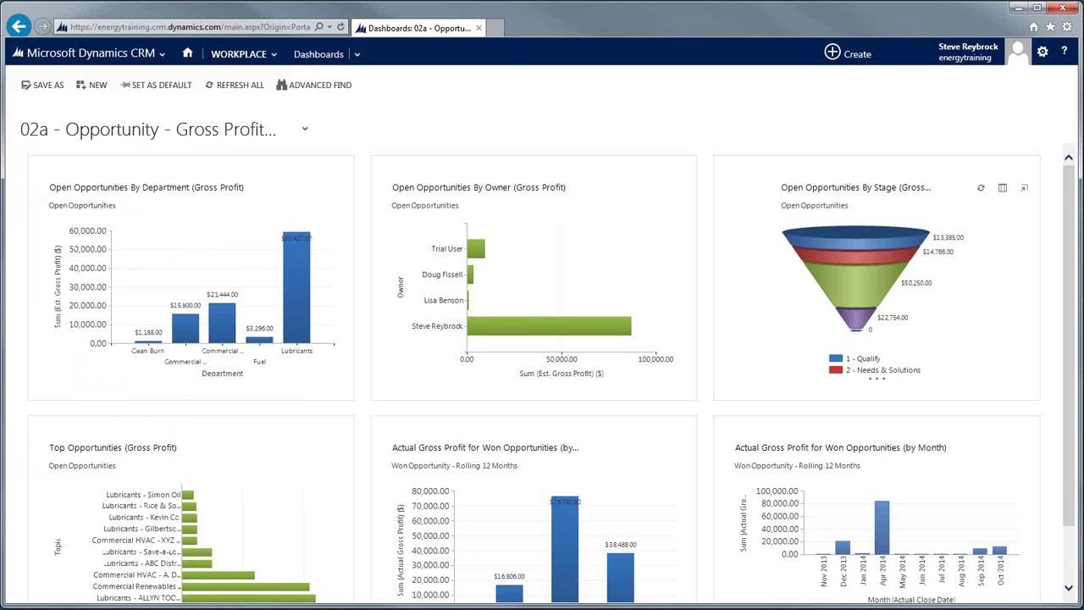